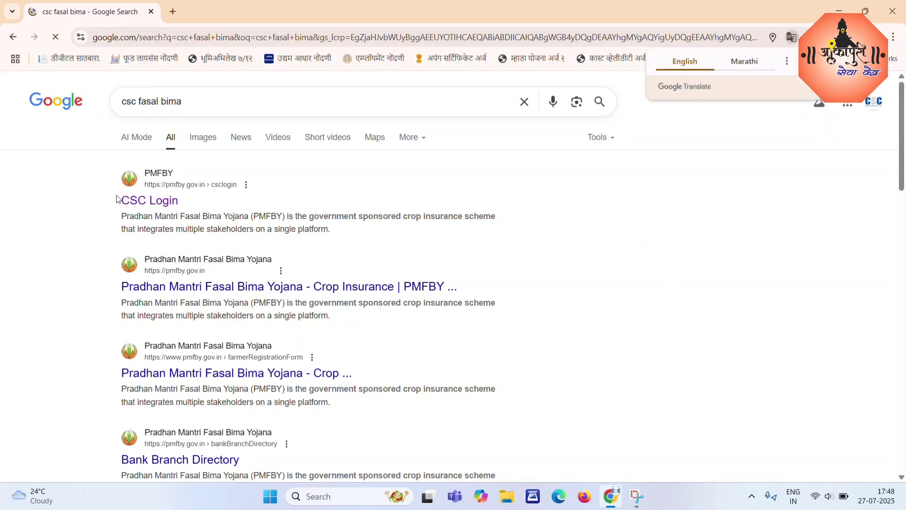
Log in through CSC Connect on Digital Seva Connect by entering the captcha and signing in
left_click(154, 204)
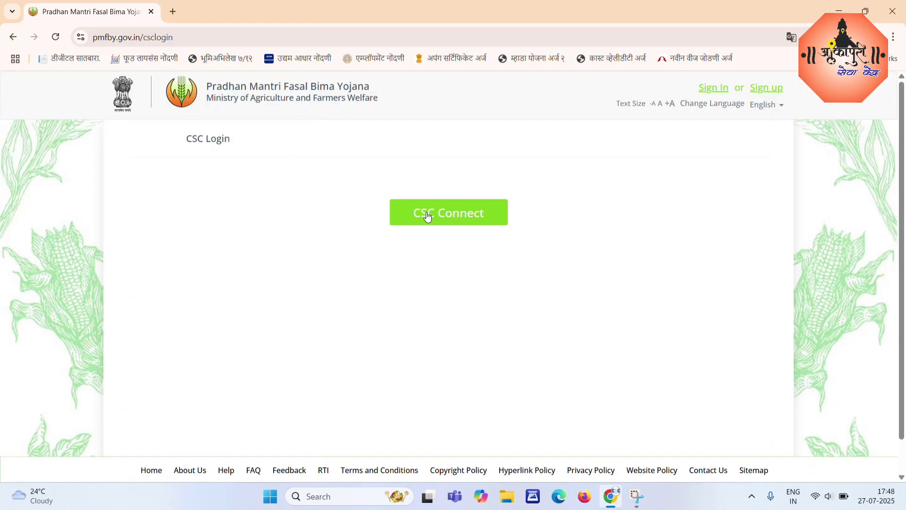
left_click(441, 216)
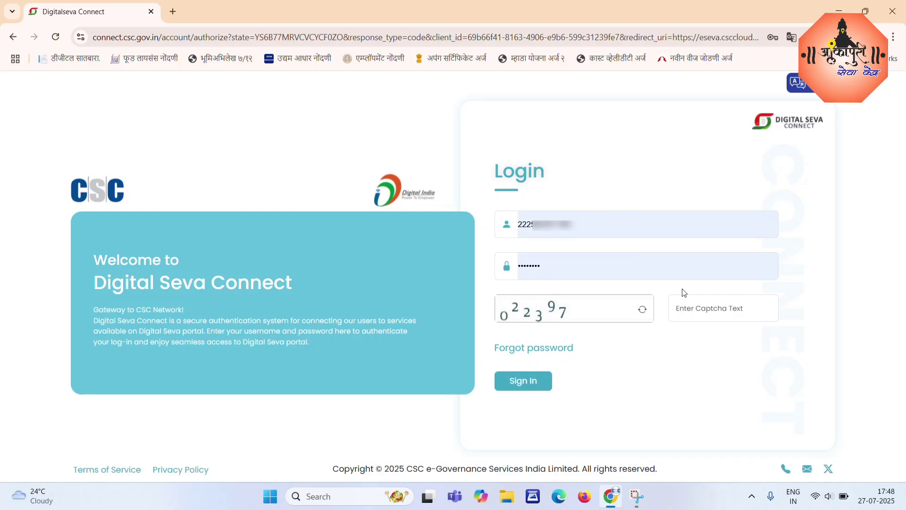
left_click(690, 301)
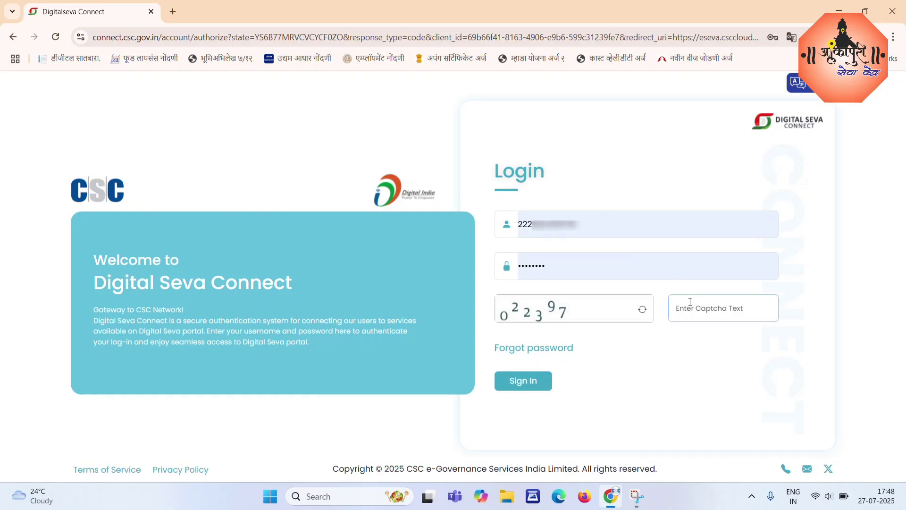
left_click(525, 381)
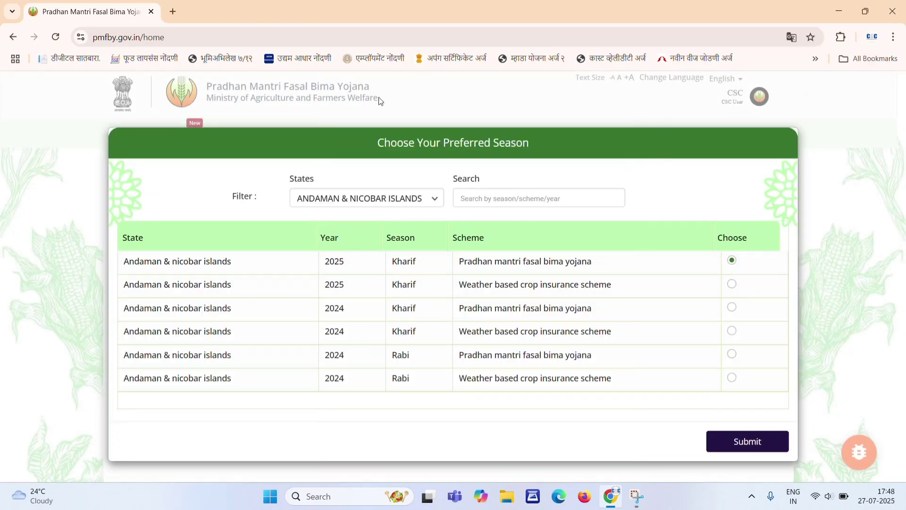
Select MAHARASHTRA and the 2025 Kharif PMFBY season, then open a new Application Form
left_click(369, 200)
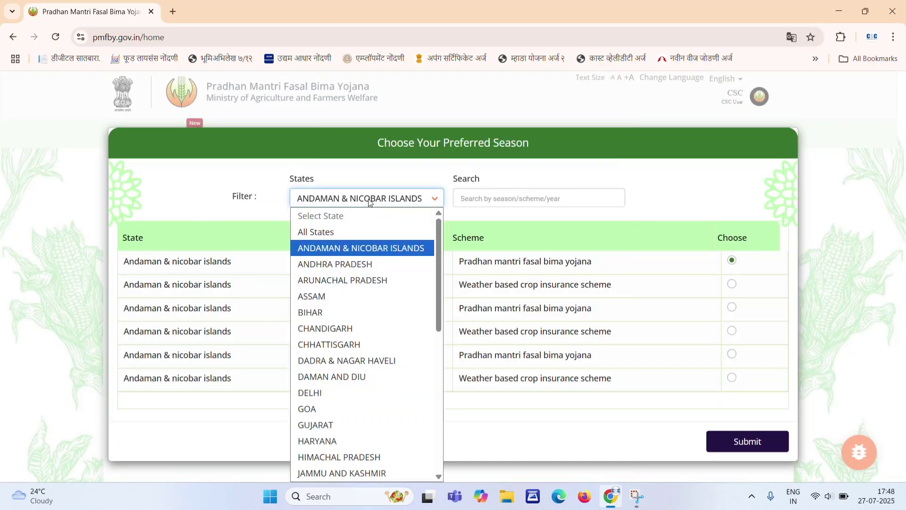
type("mah")
key("Return")
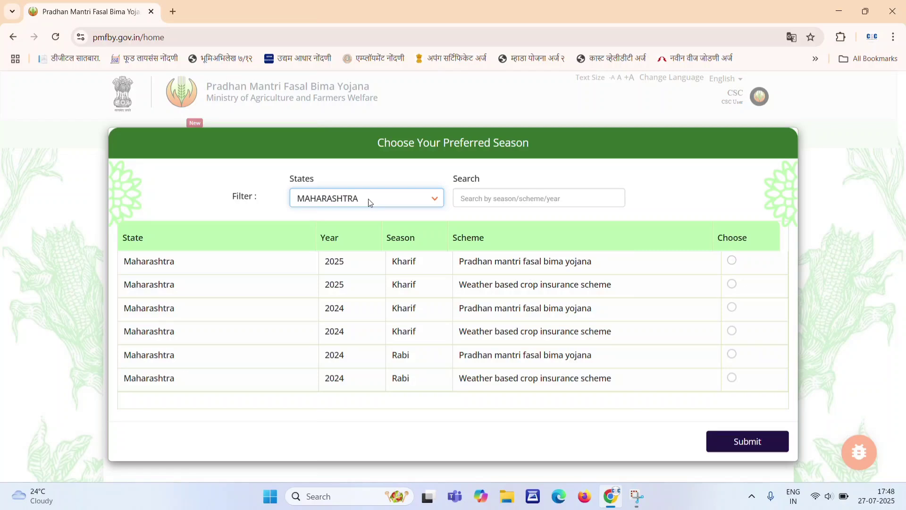
left_click(732, 261)
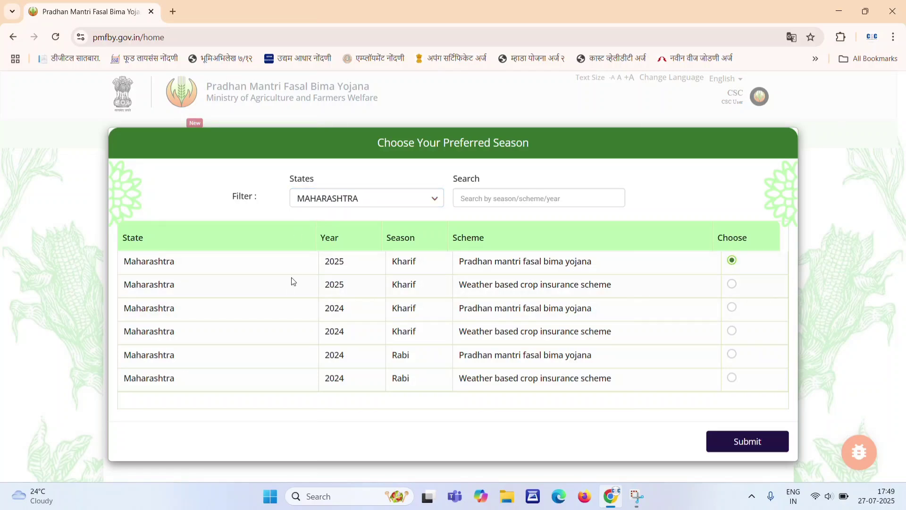
left_click(749, 442)
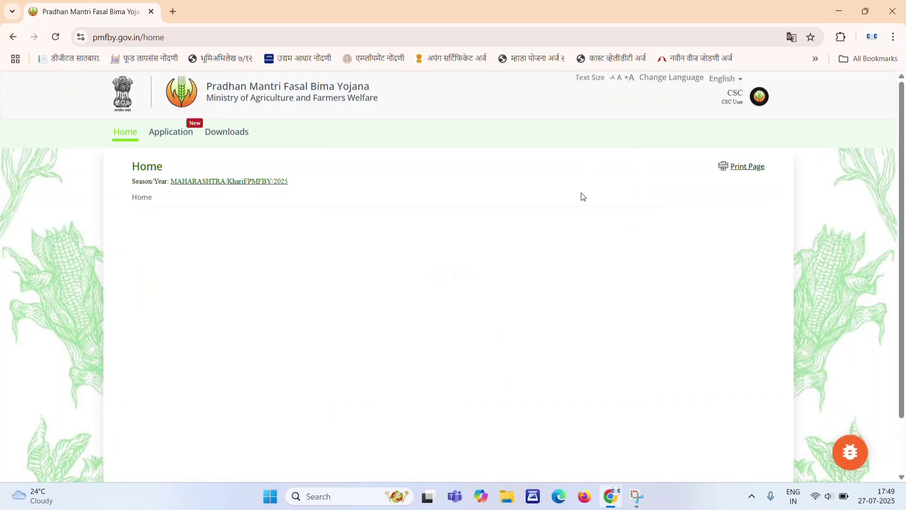
left_click(171, 136)
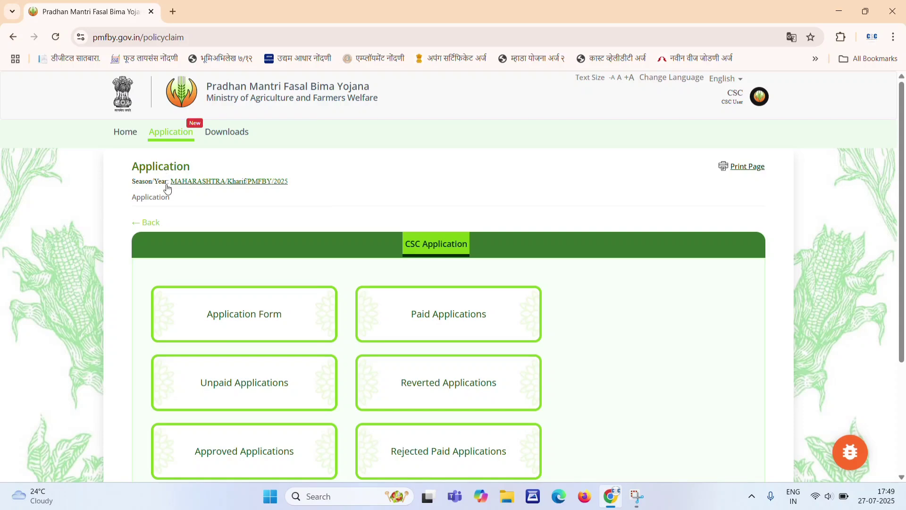
left_click(286, 307)
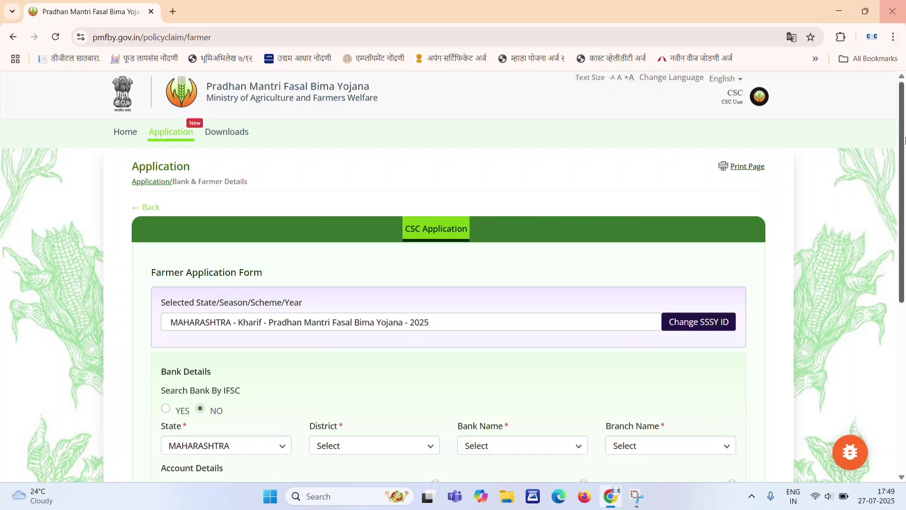
Choose Pune as the district in the bank details
scroll(905, 151, "down", 2)
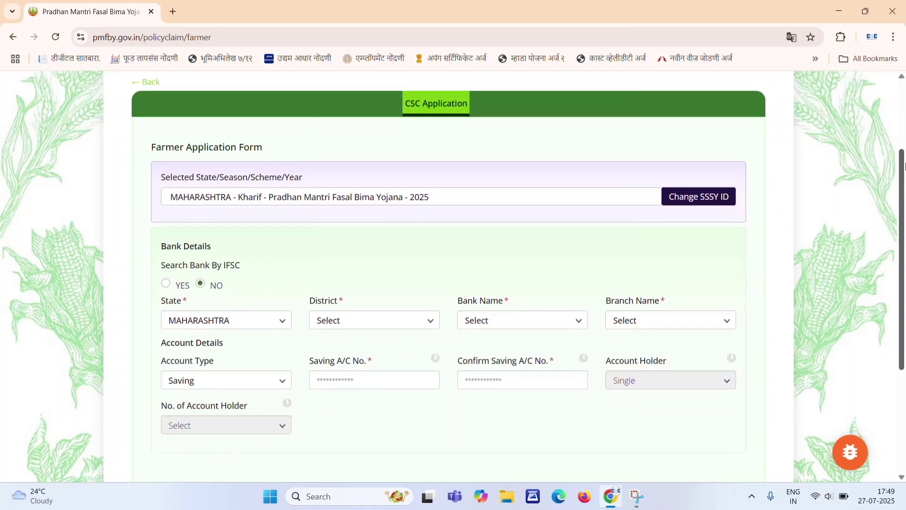
left_click_drag(905, 165, 905, 202)
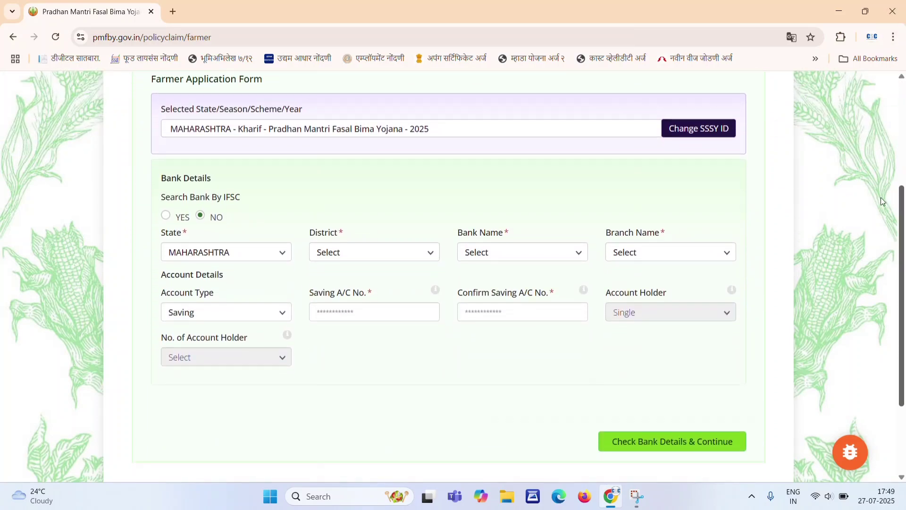
scroll(259, 161, "down", 2)
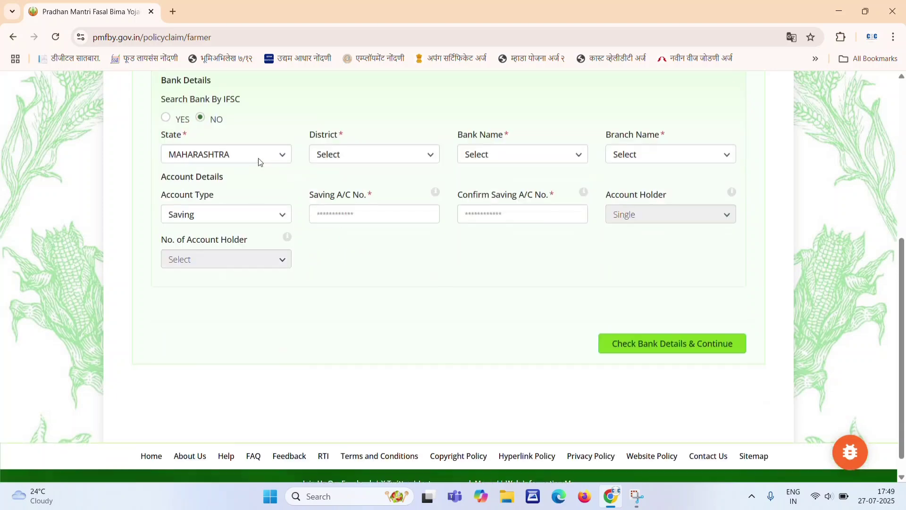
left_click_drag(166, 81, 203, 76)
left_click(273, 143)
scroll(279, 141, "down", 2)
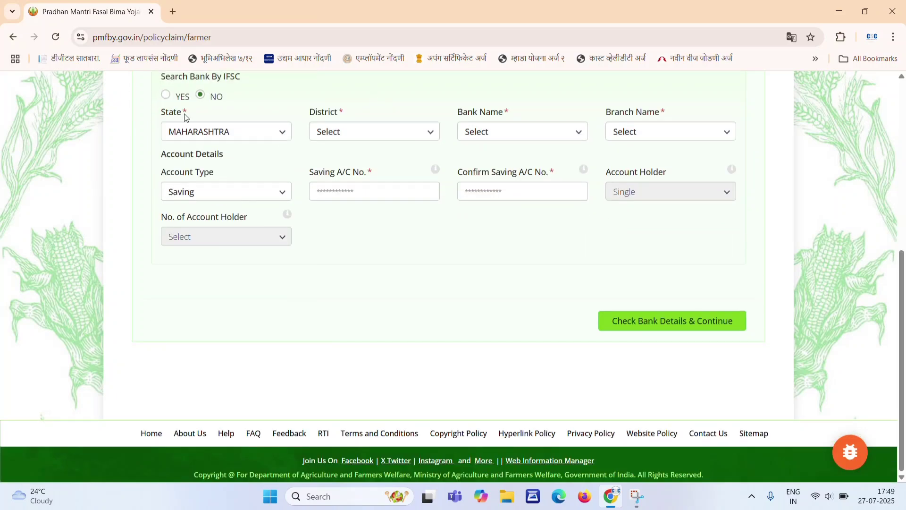
left_click(369, 133)
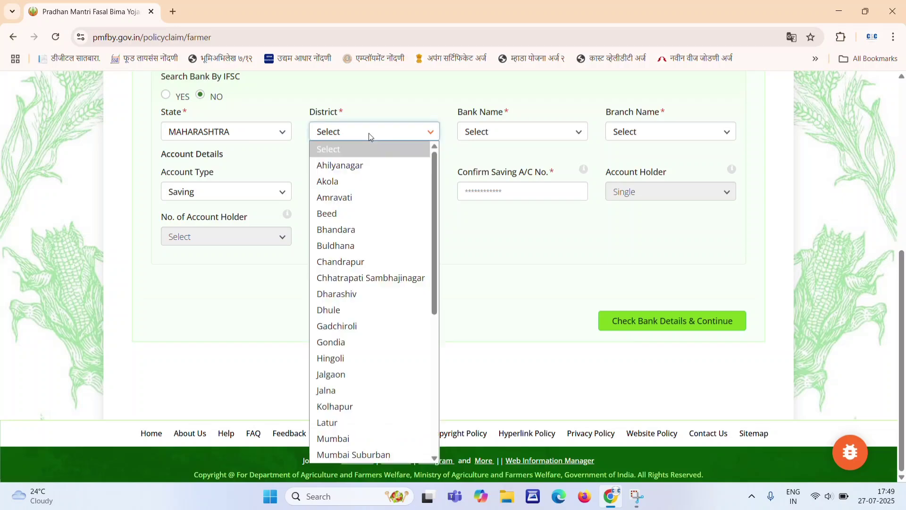
type("pune")
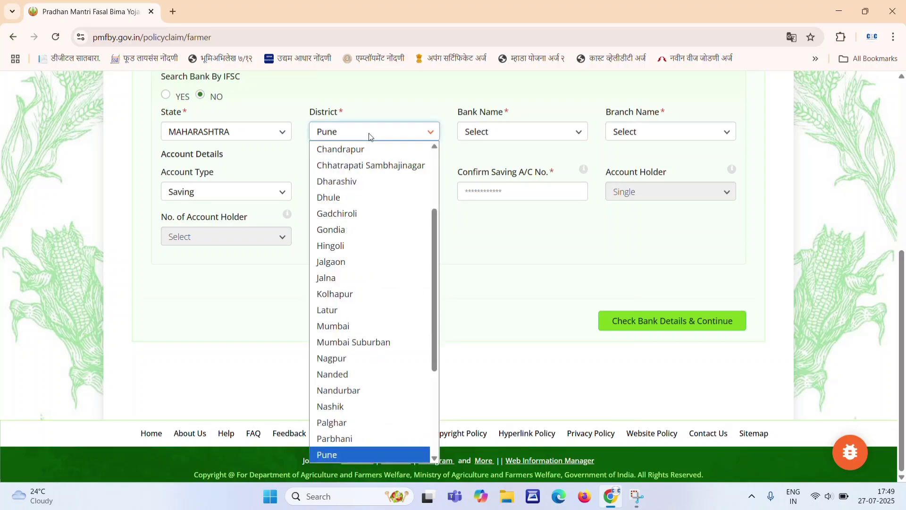
key("Return")
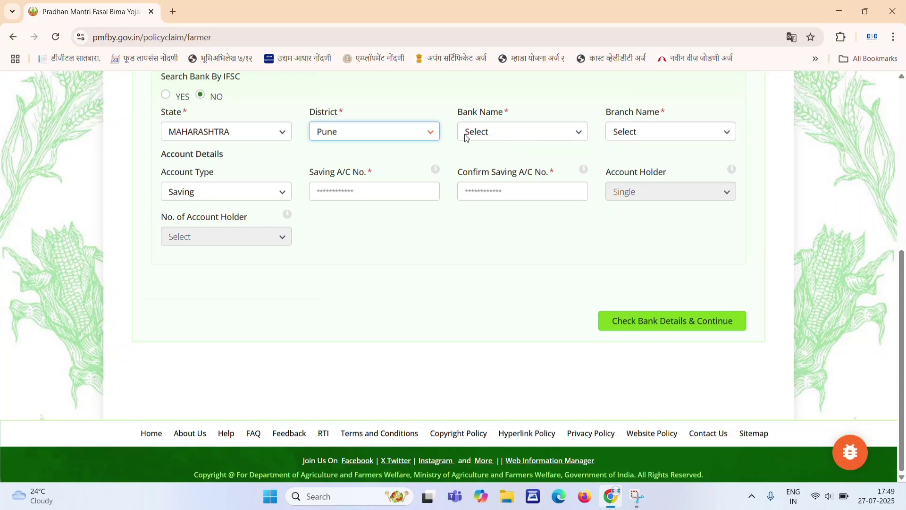
left_click(486, 136)
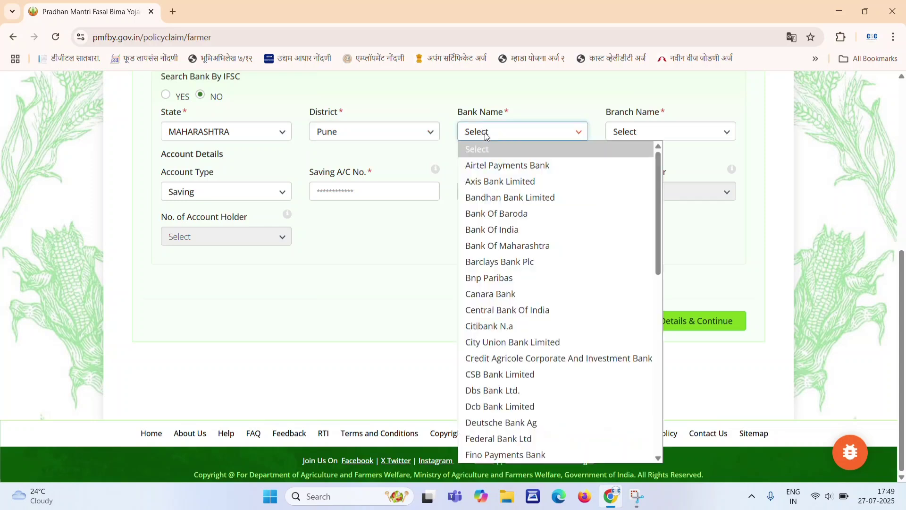
type("union")
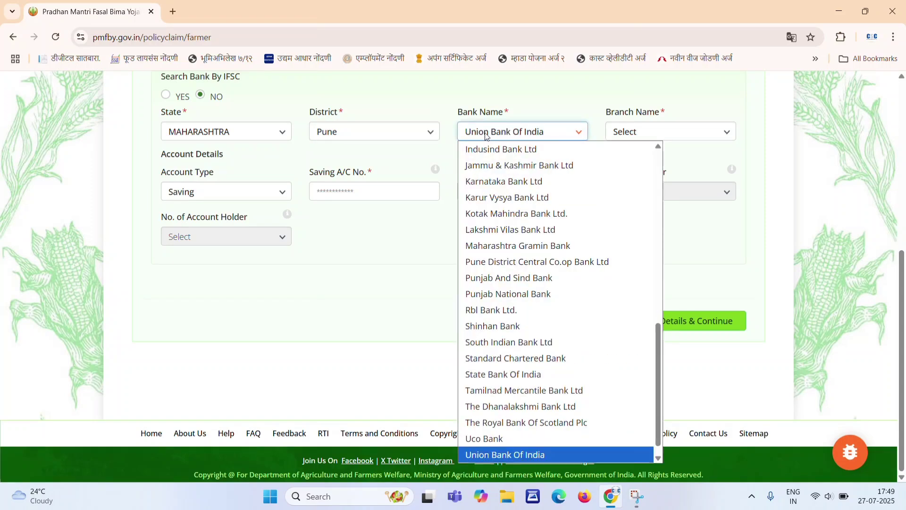
key("Return")
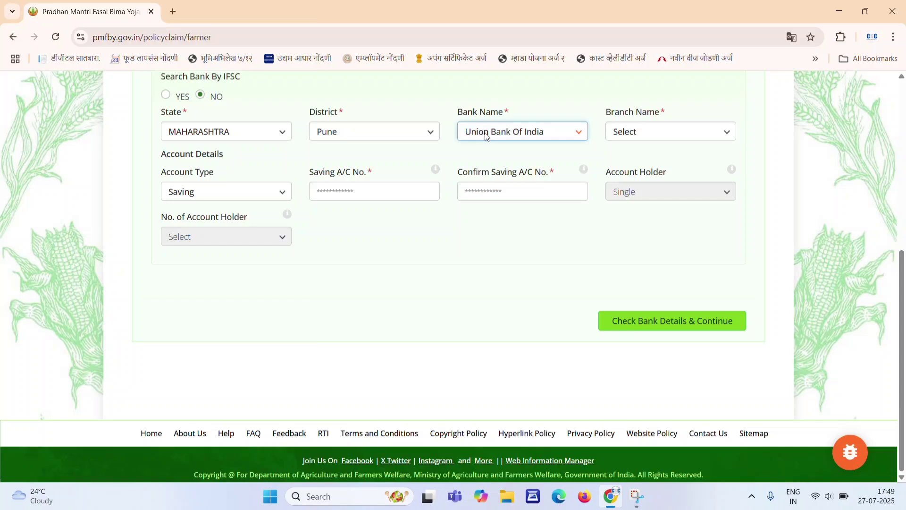
left_click(634, 135)
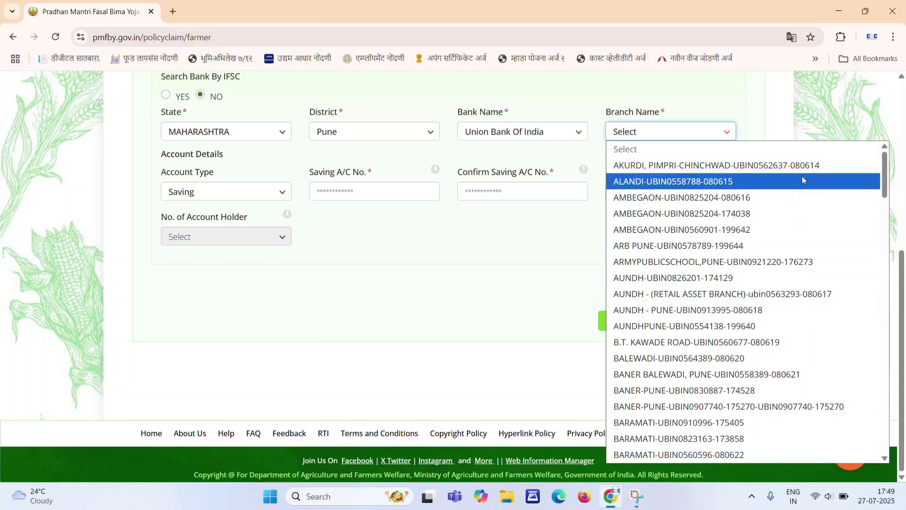
left_click(631, 186)
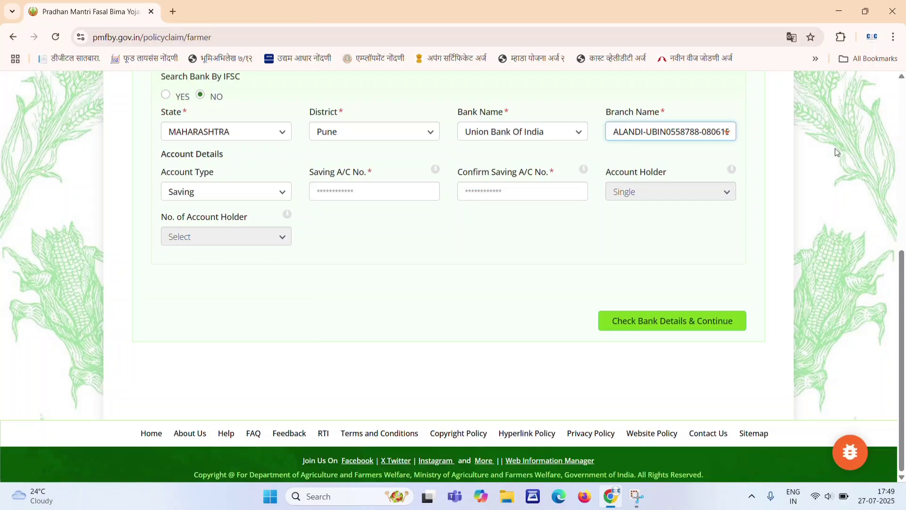
Enter the farmer's savings account number and its confirmation
left_click(370, 194)
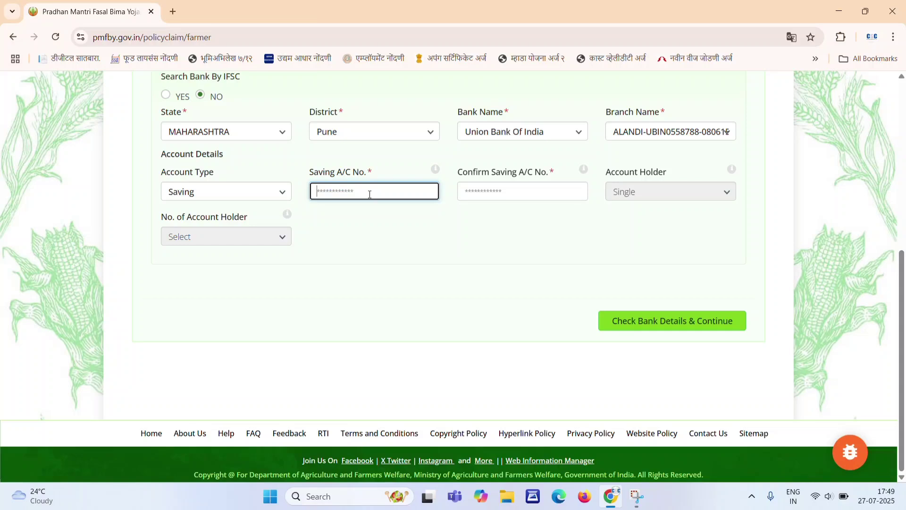
type("••••••••")
key("Tab")
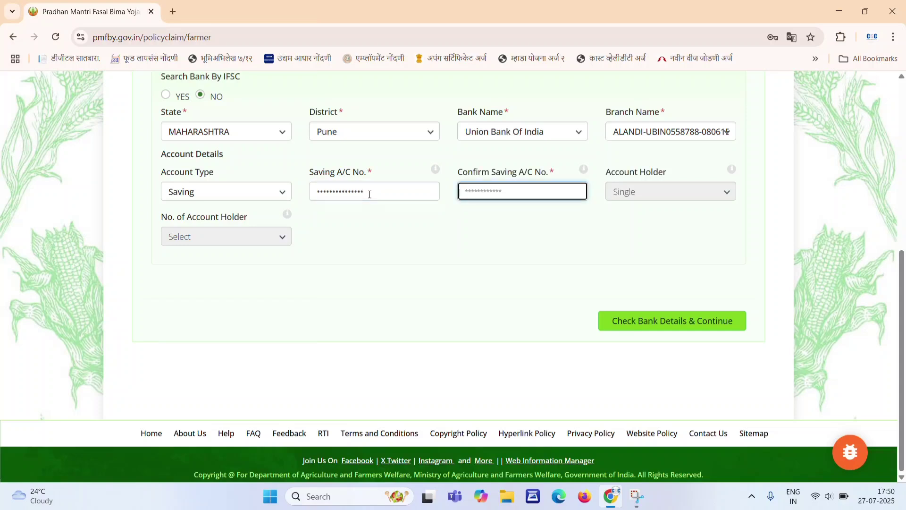
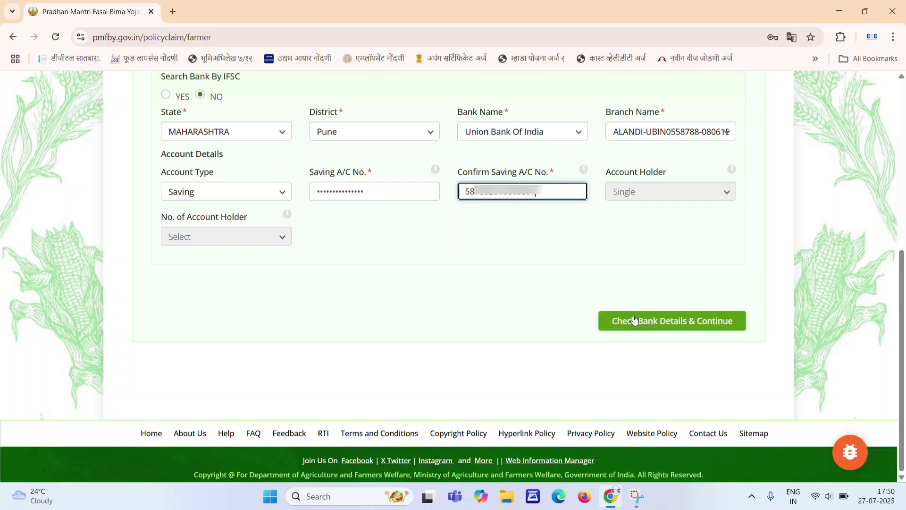
Confirm the bank details and verify the farmer's Aadhar number
left_click(680, 321)
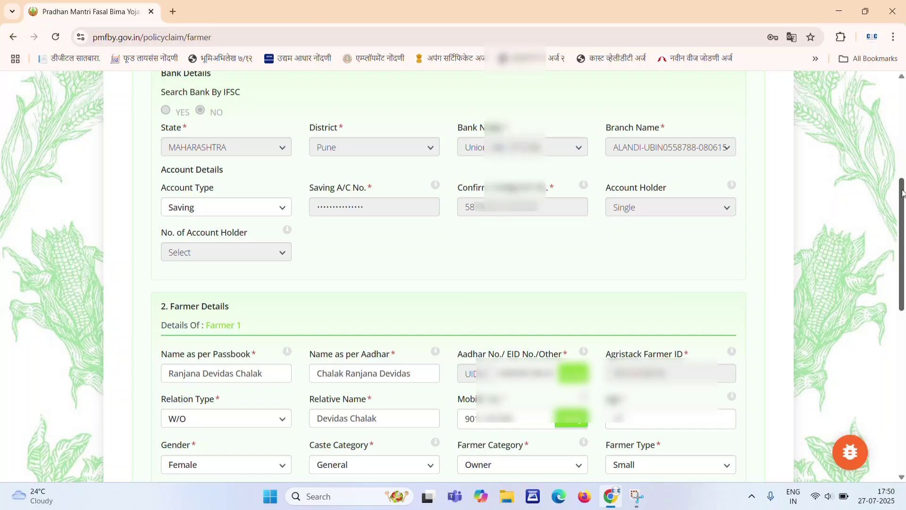
left_click_drag(903, 193, 904, 265)
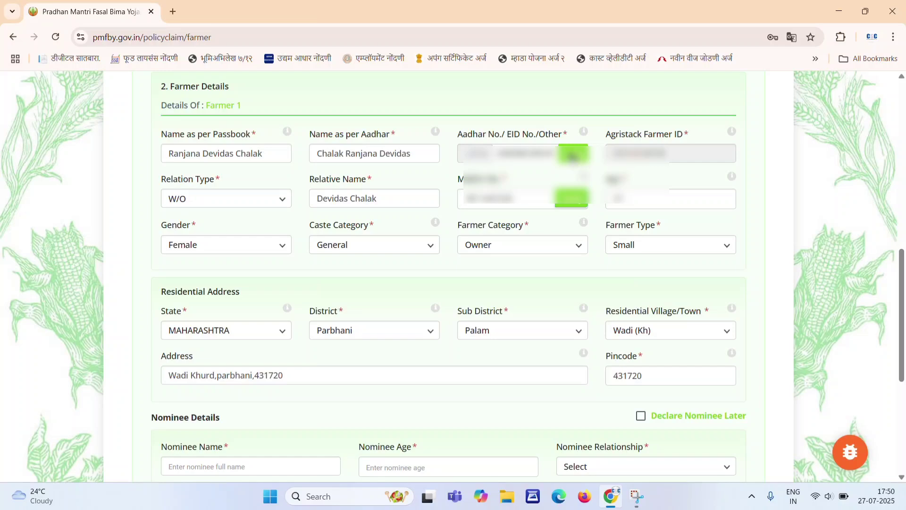
left_click(573, 157)
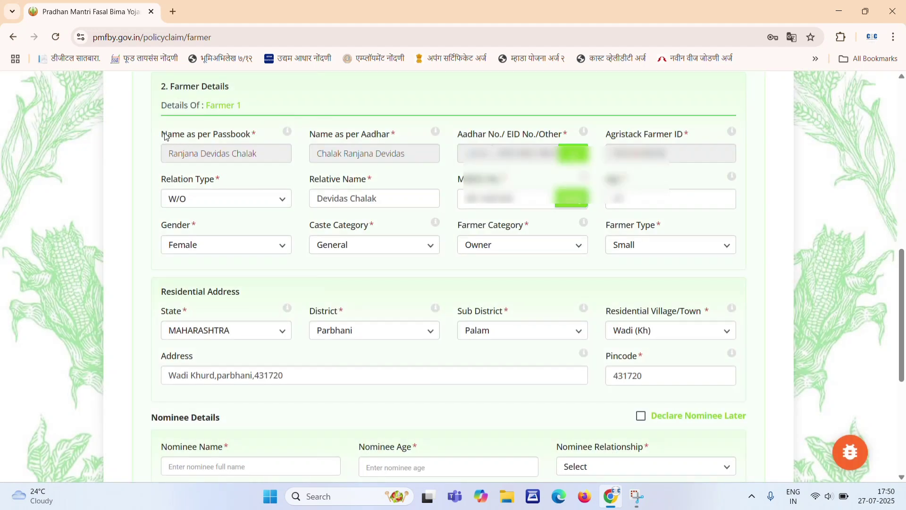
Review the passbook name, Aadhar name and mobile number, then begin mobile verification
left_click_drag(165, 136, 250, 136)
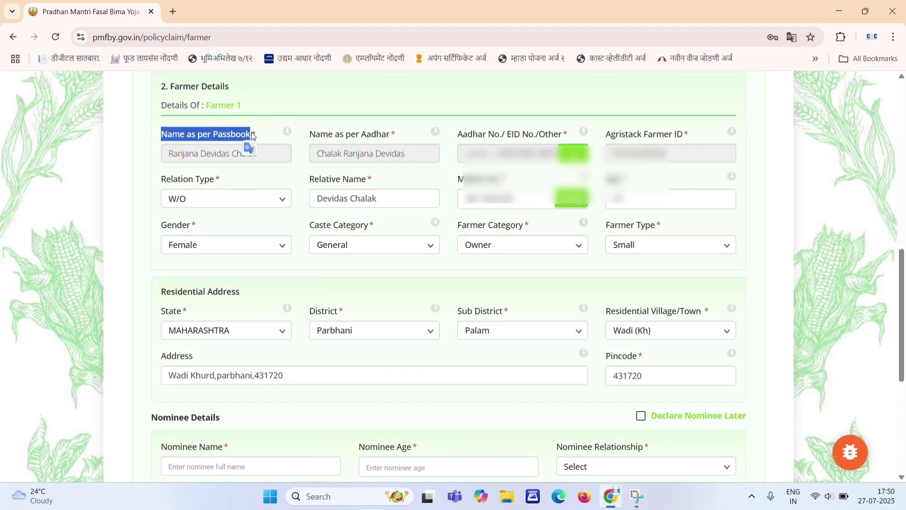
left_click(267, 177)
left_click_drag(310, 134, 389, 142)
left_click(409, 132)
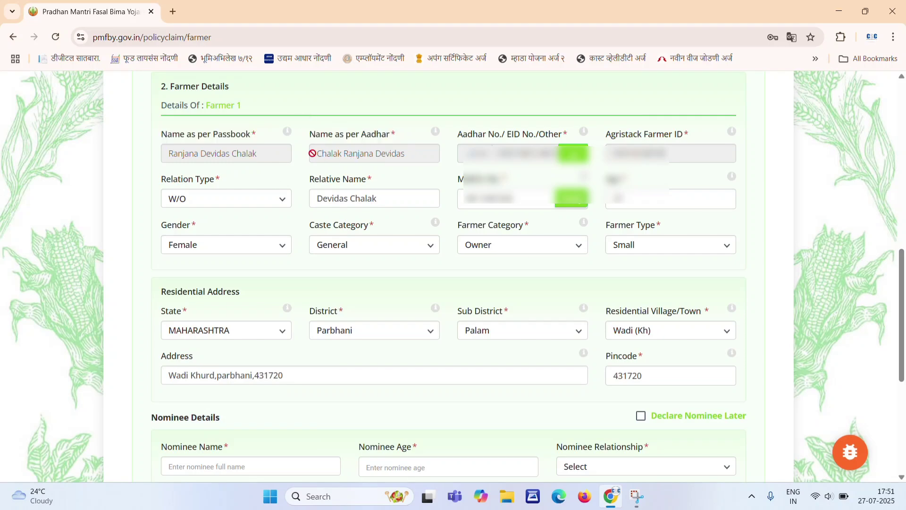
left_click_drag(318, 155, 405, 159)
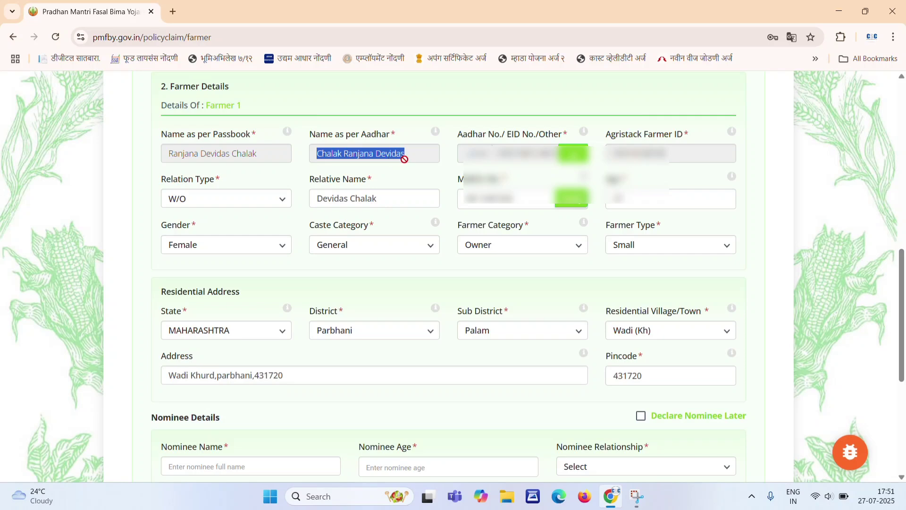
left_click(404, 184)
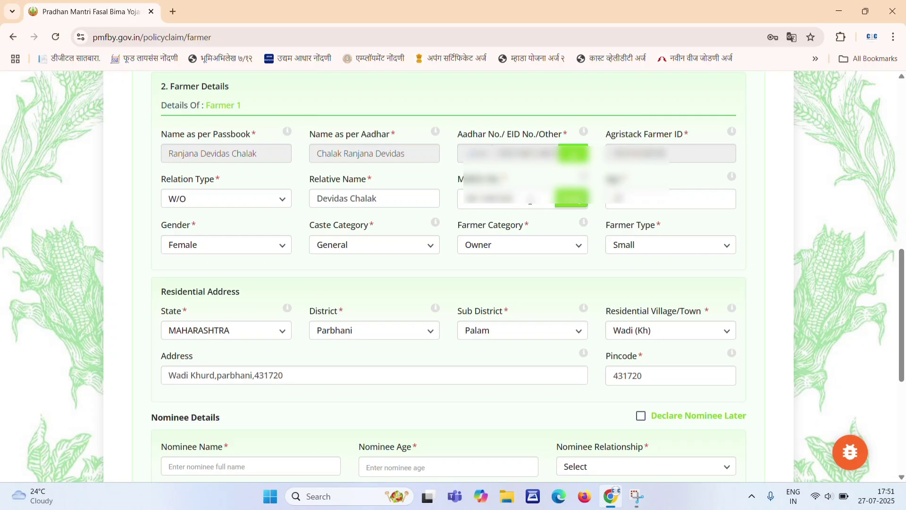
left_click_drag(530, 203, 445, 202)
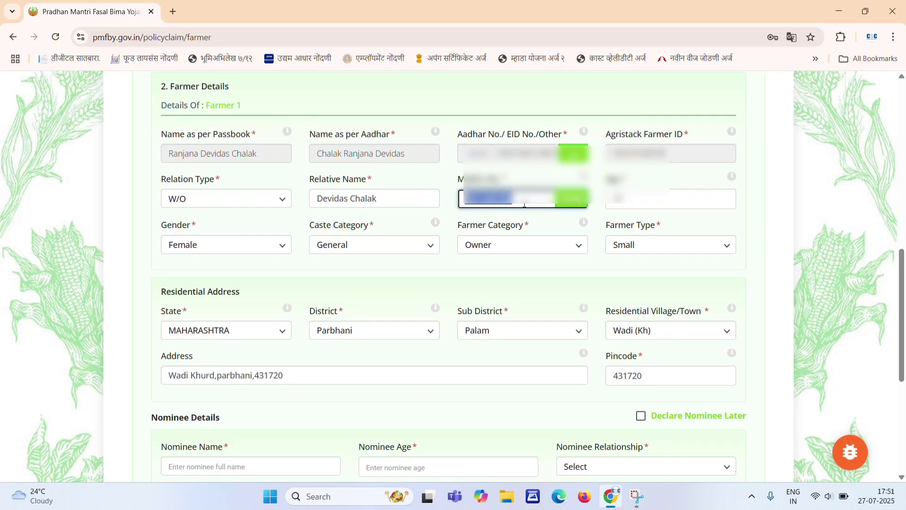
left_click(524, 204)
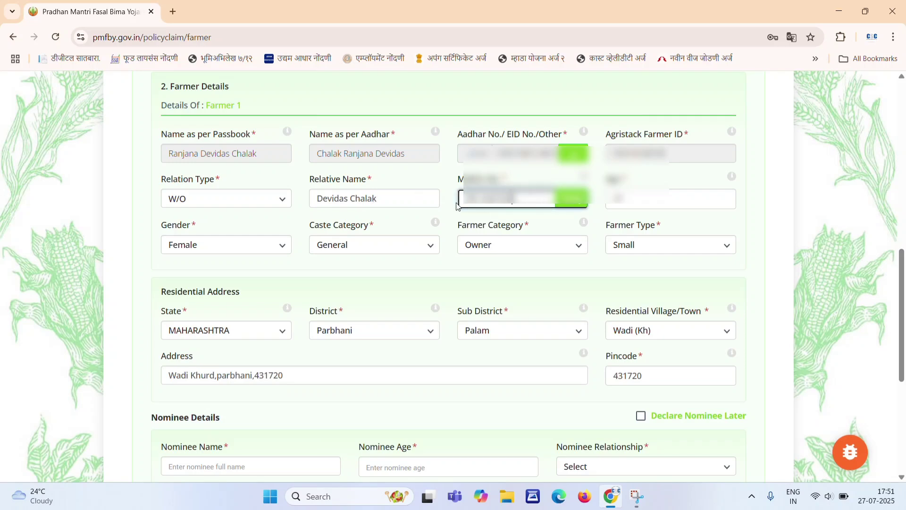
left_click(573, 201)
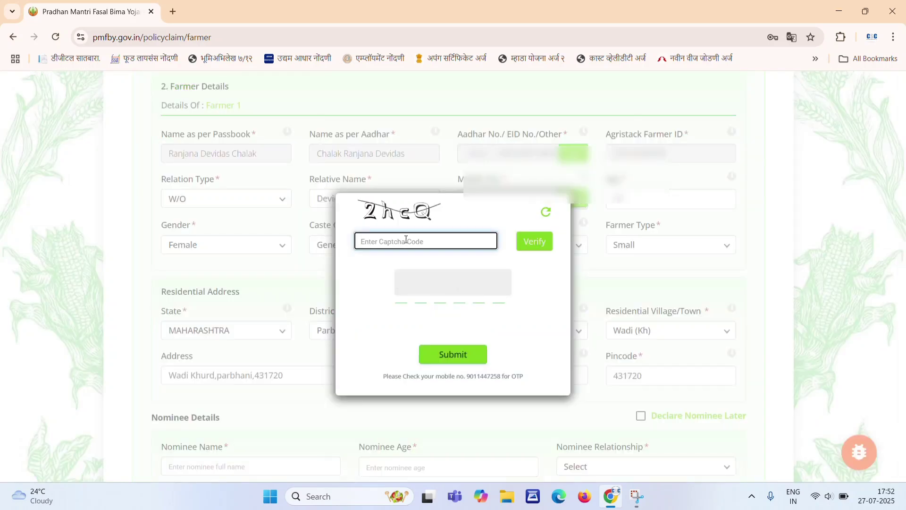
Enter the captcha, then submit the OTP sent to the farmer's mobile
type("2hcQ")
left_click(534, 240)
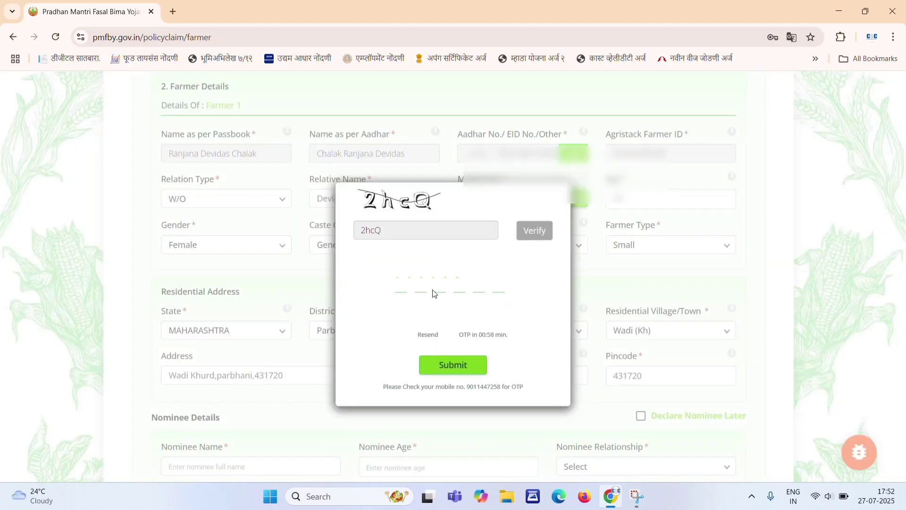
left_click(404, 282)
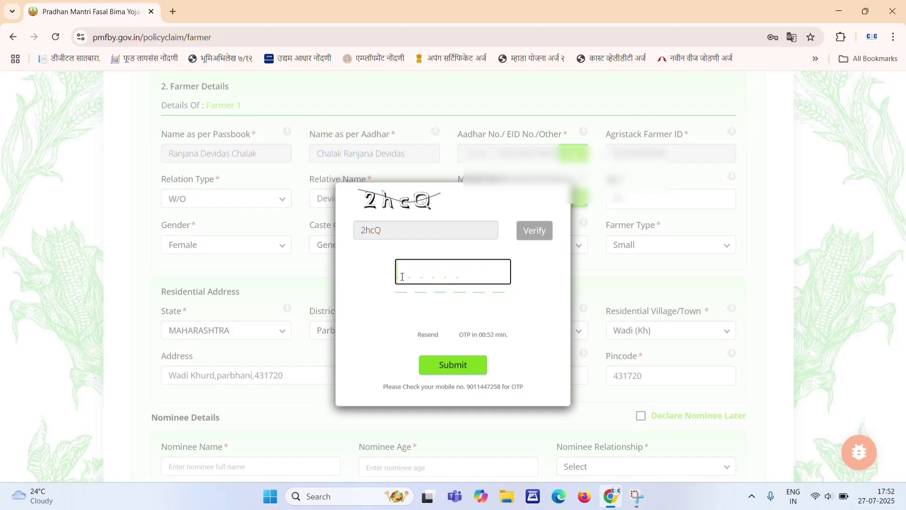
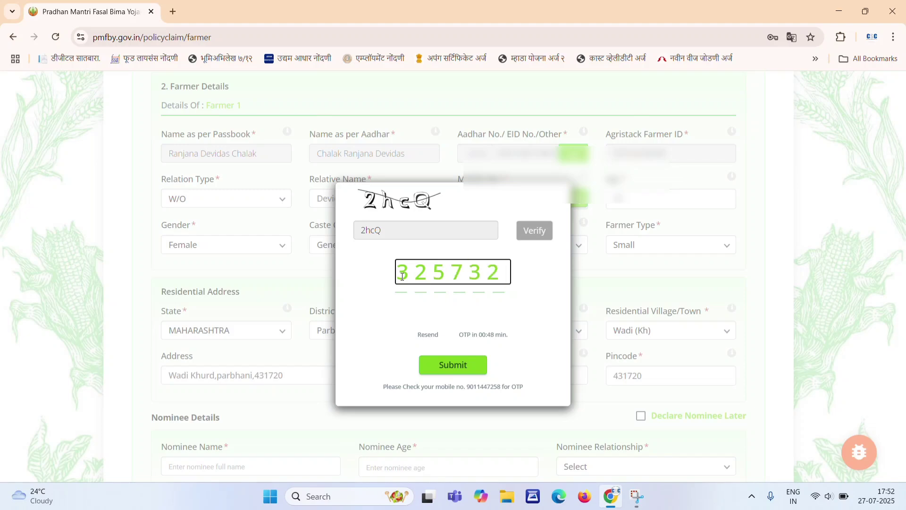
left_click(444, 366)
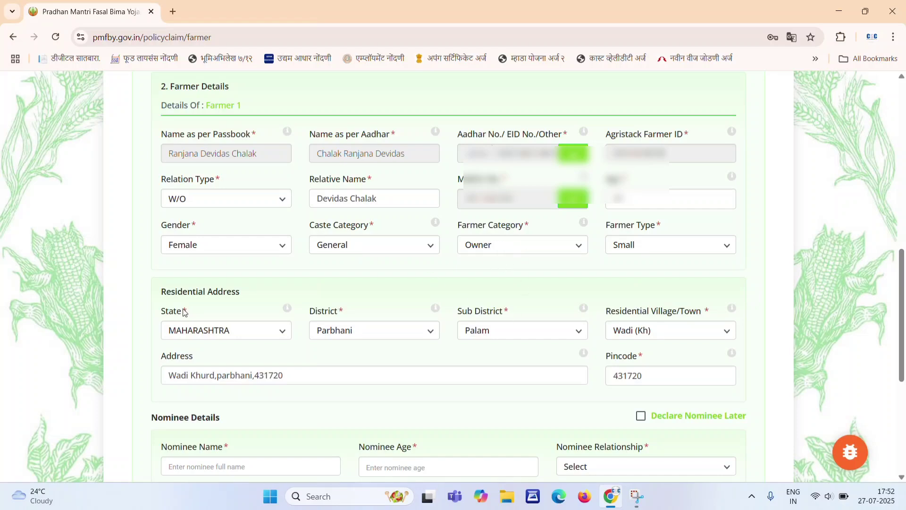
Set the residence to MAHARASHTRA, Pune district, Khed sub district, village Alandi (M Cl)
left_click_drag(163, 293, 228, 292)
left_click(228, 291)
left_click(169, 333)
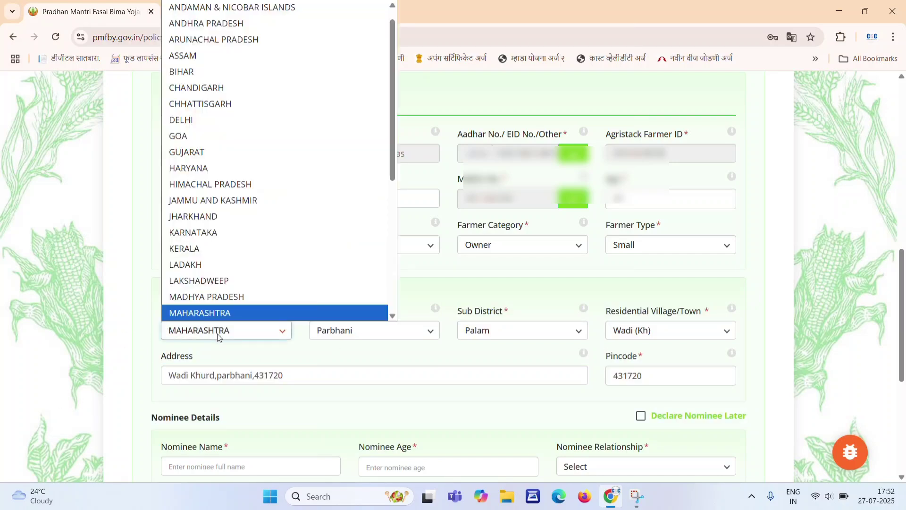
left_click(214, 317)
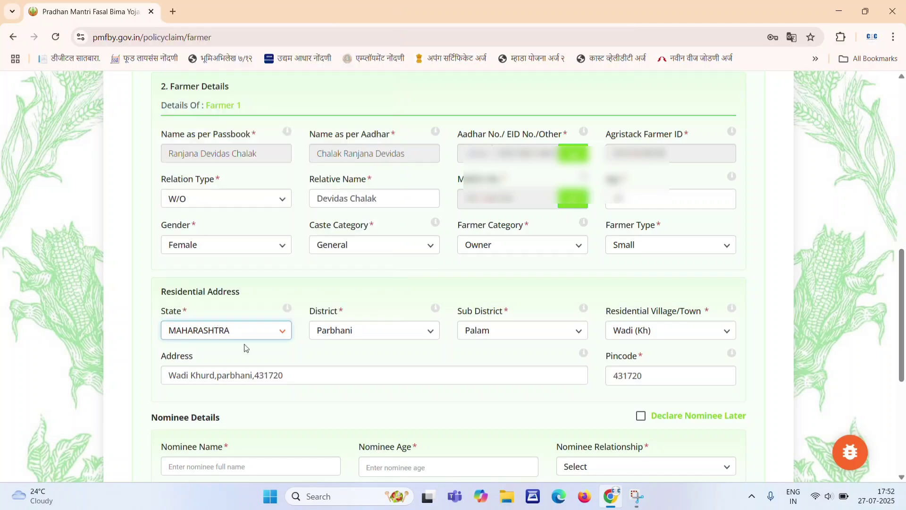
left_click(341, 336)
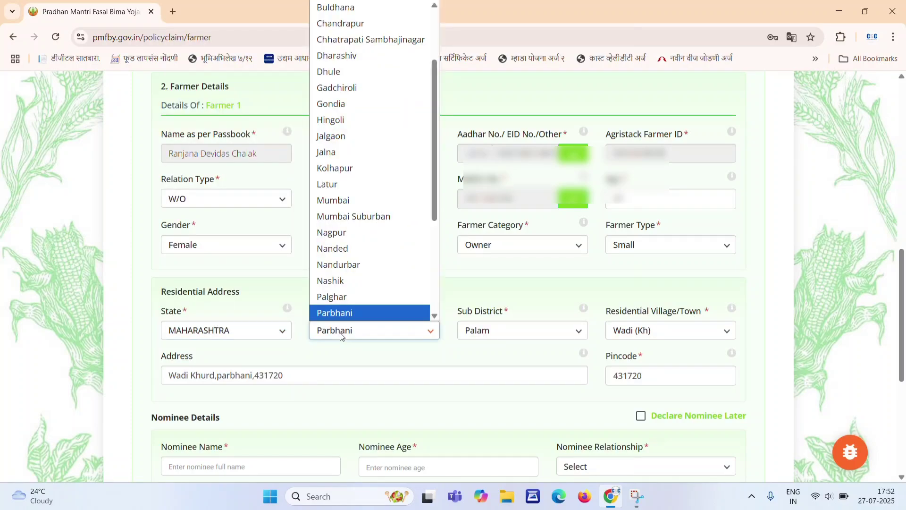
key("Down")
key("Return")
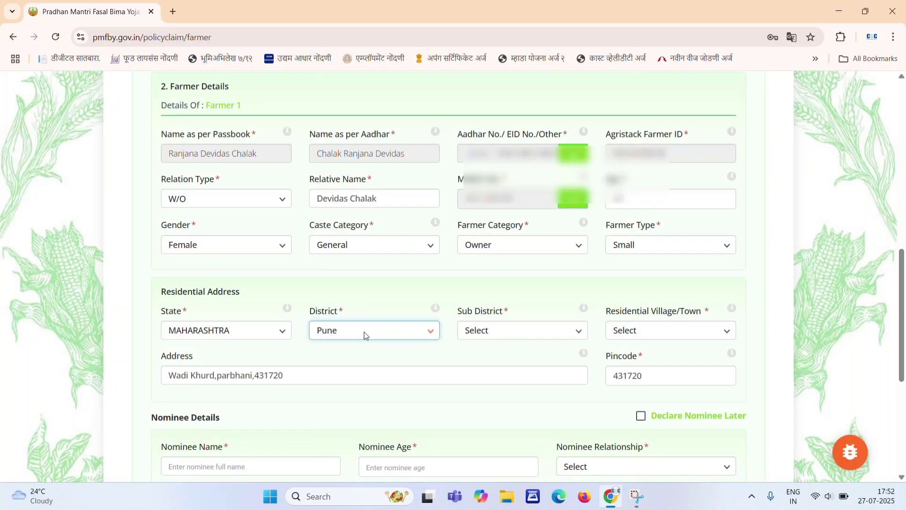
left_click(523, 333)
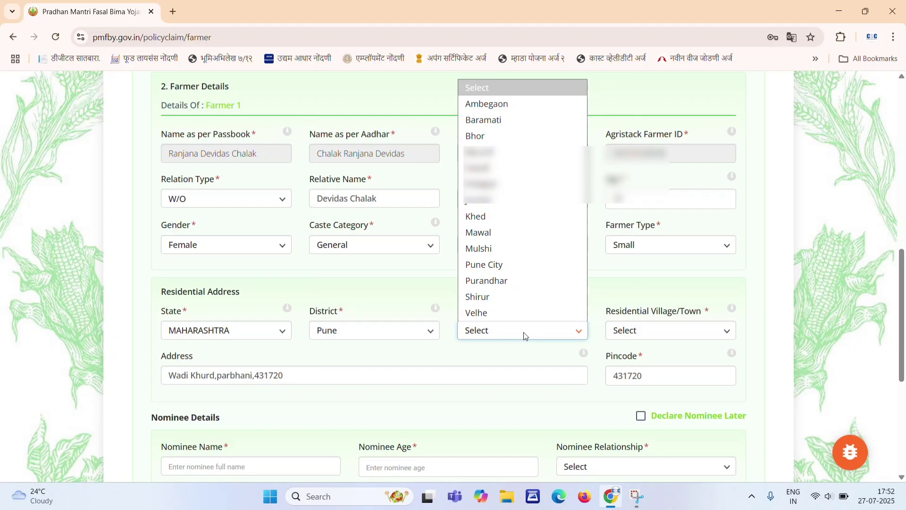
key("k")
key("Return")
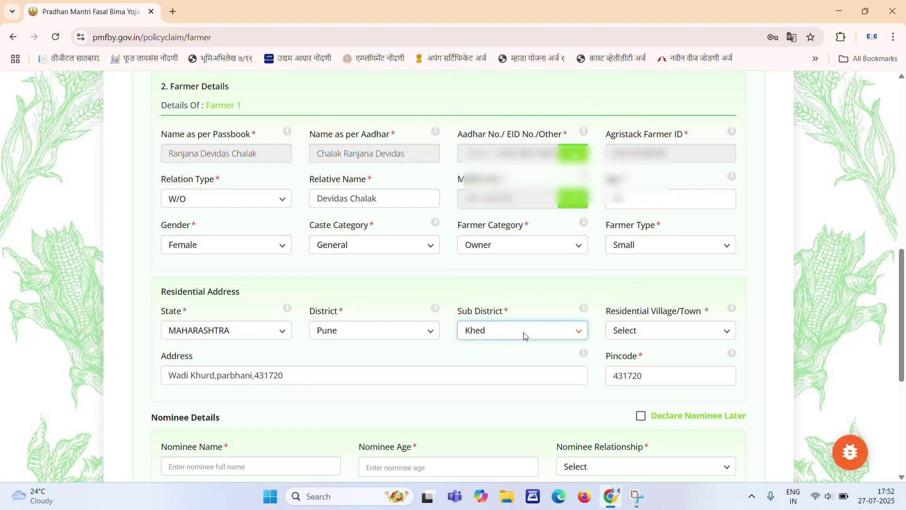
left_click(659, 336)
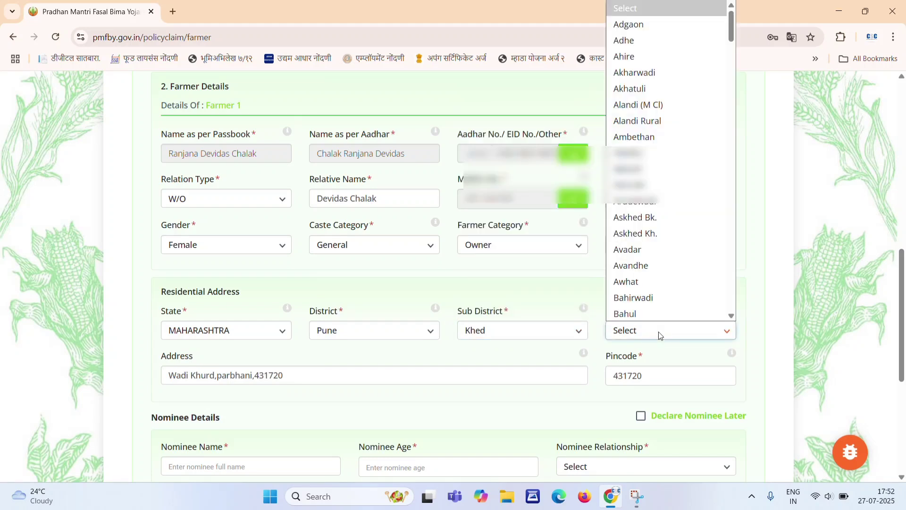
left_click(658, 106)
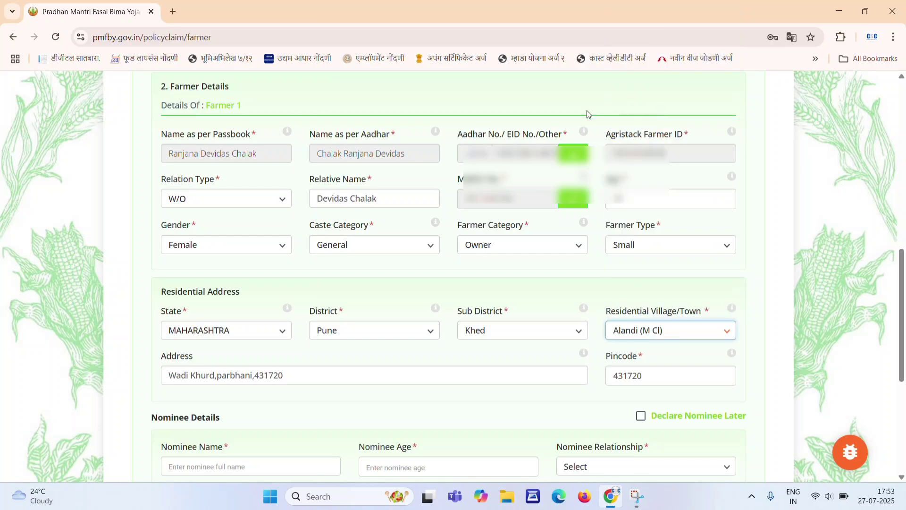
Replace the street address and pincode with the farmer's new address details
left_click_drag(314, 376, 83, 371)
type("C")
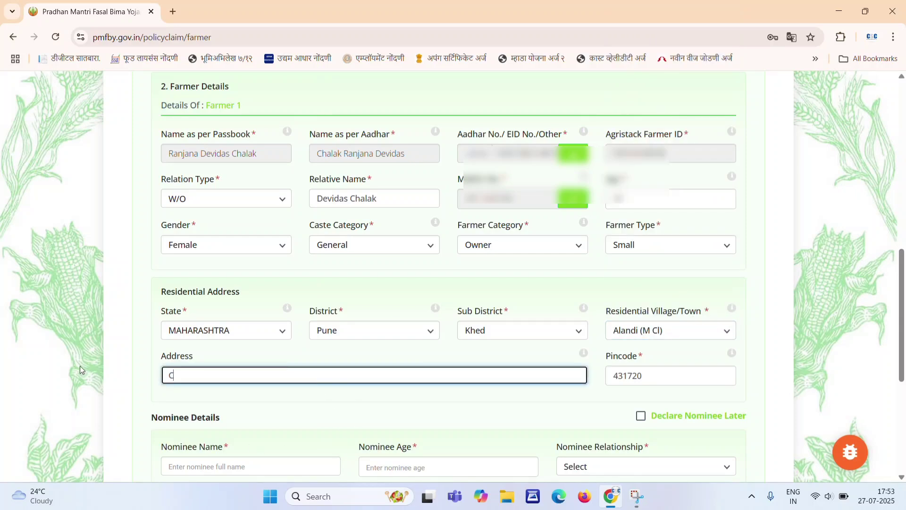
type("hivisawadi Alandi")
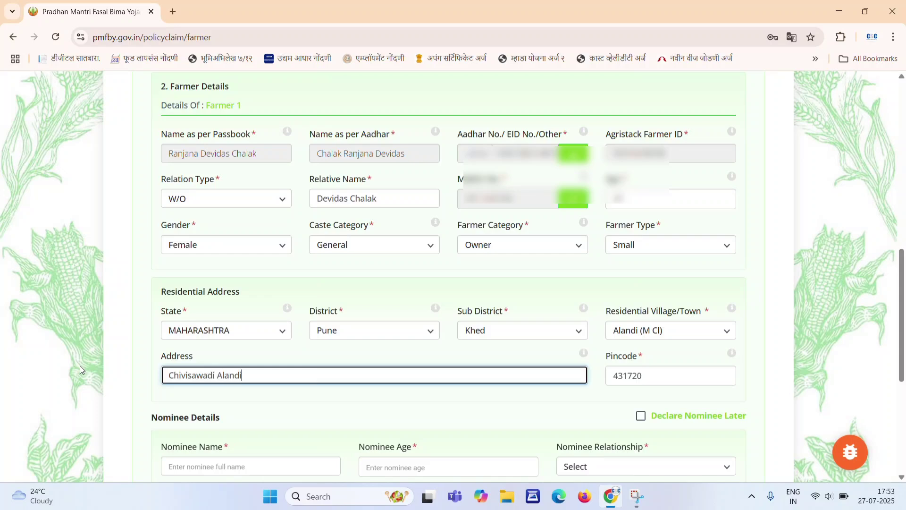
key("Tab")
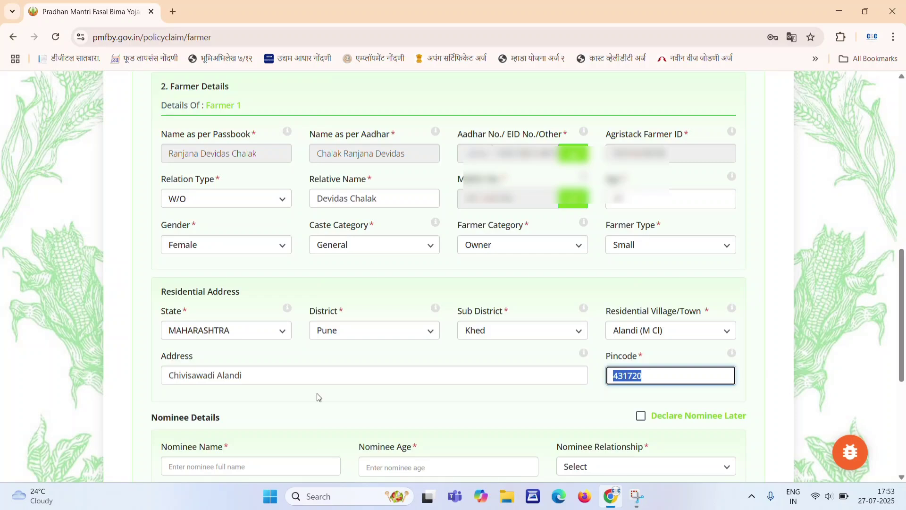
key("BackSpace")
type("412105")
Tick 'Declare Nominee Later' and save the farmer details
scroll(325, 372, "down", 2)
left_click(222, 372)
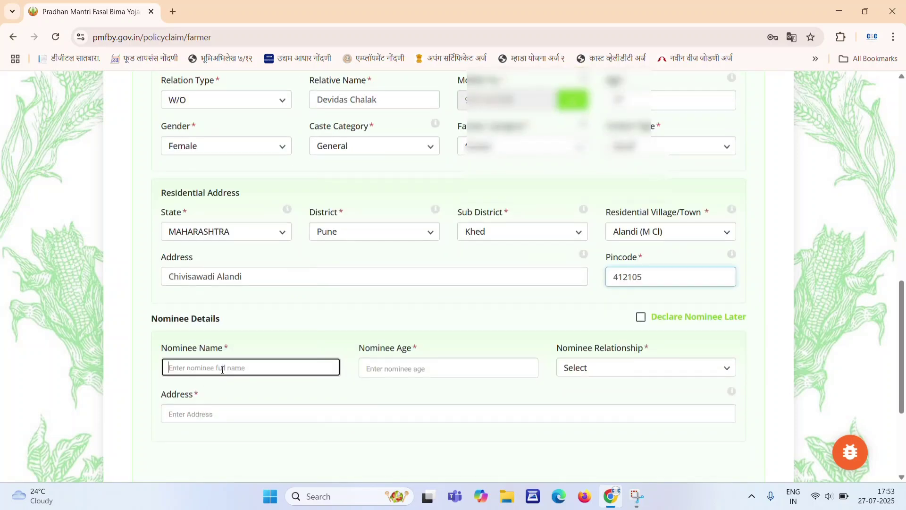
left_click(450, 377)
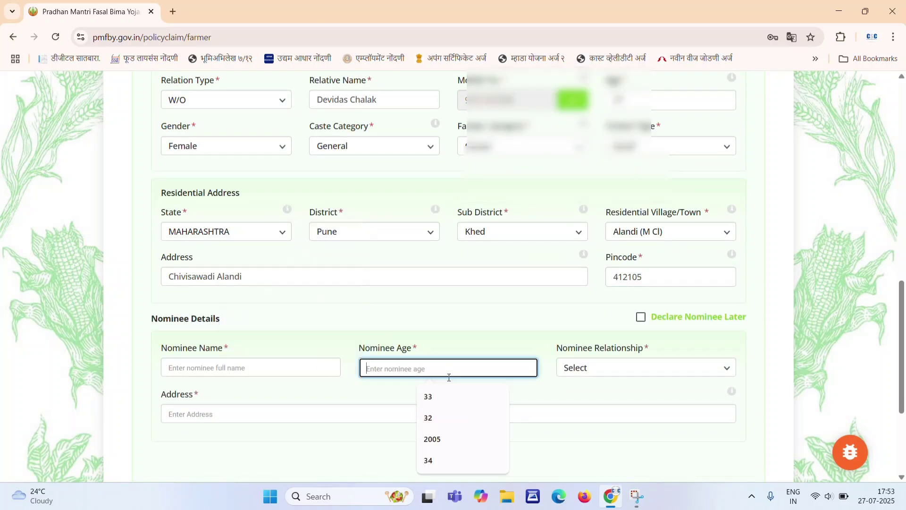
left_click(631, 371)
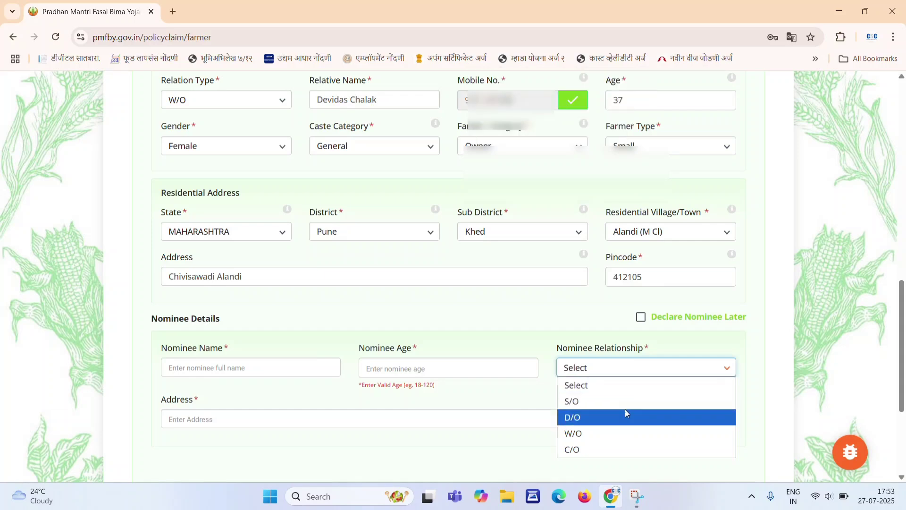
left_click(292, 403)
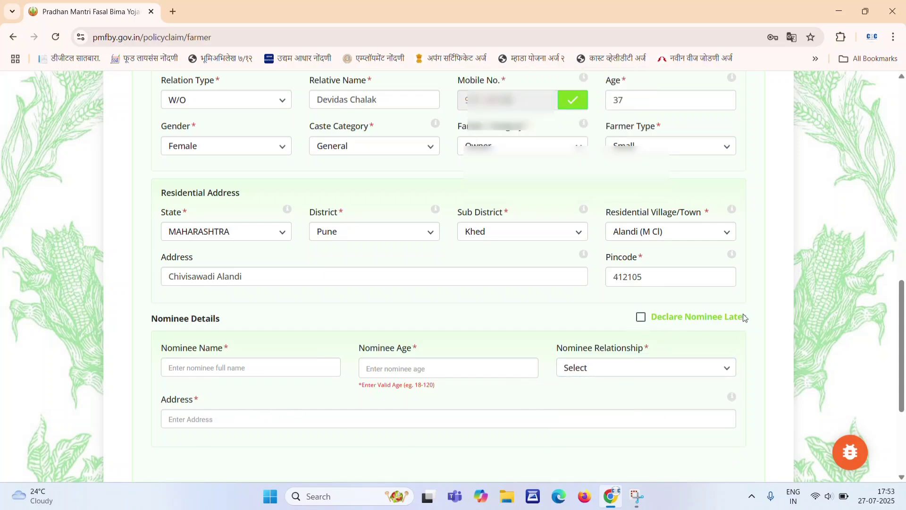
left_click(642, 318)
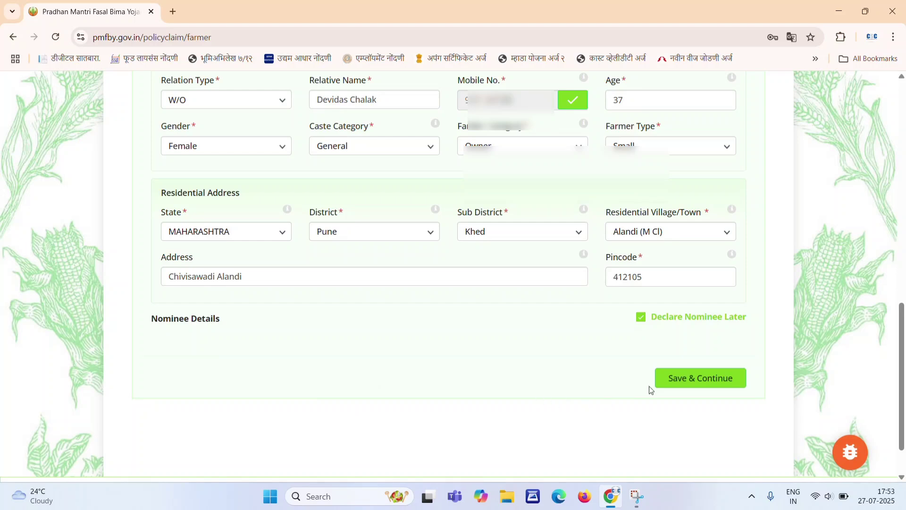
left_click(682, 380)
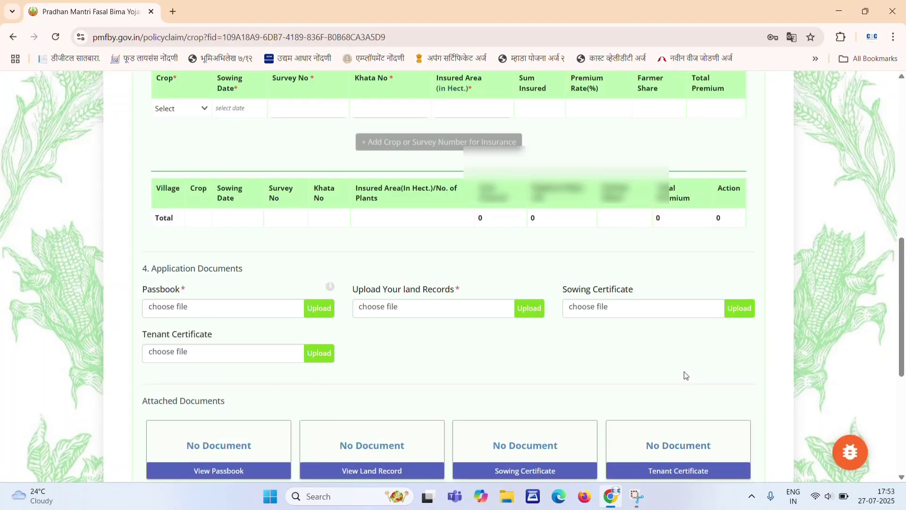
Set the crop district to Parbhani and the taluka to Palam
scroll(692, 338, "down", 2)
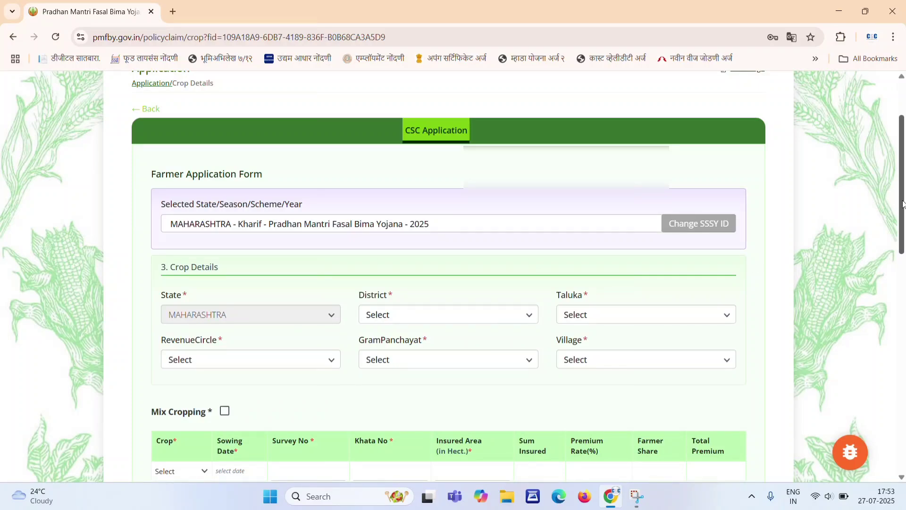
left_click_drag(902, 204, 896, 231)
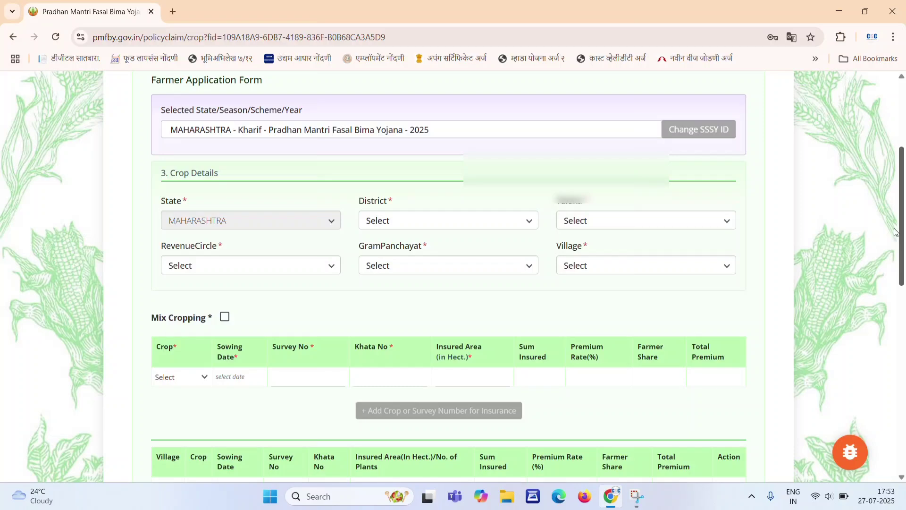
left_click(399, 222)
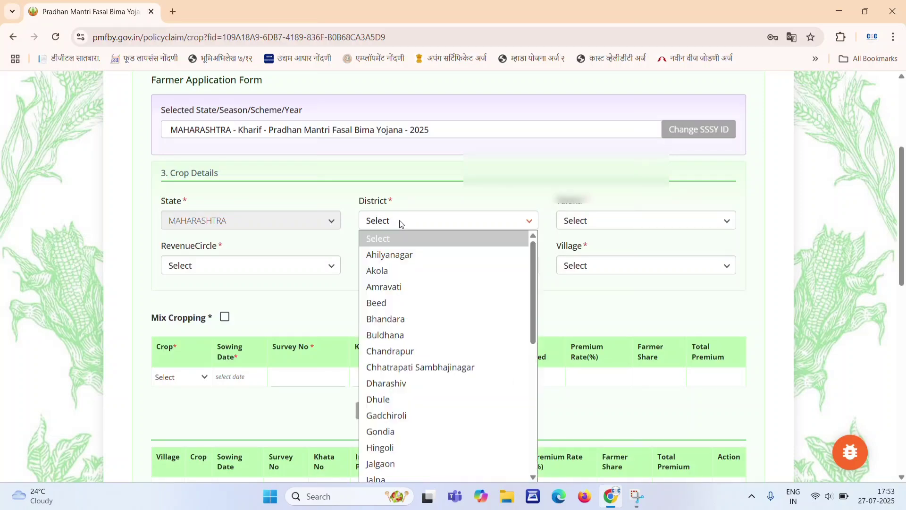
key("p")
key("Down")
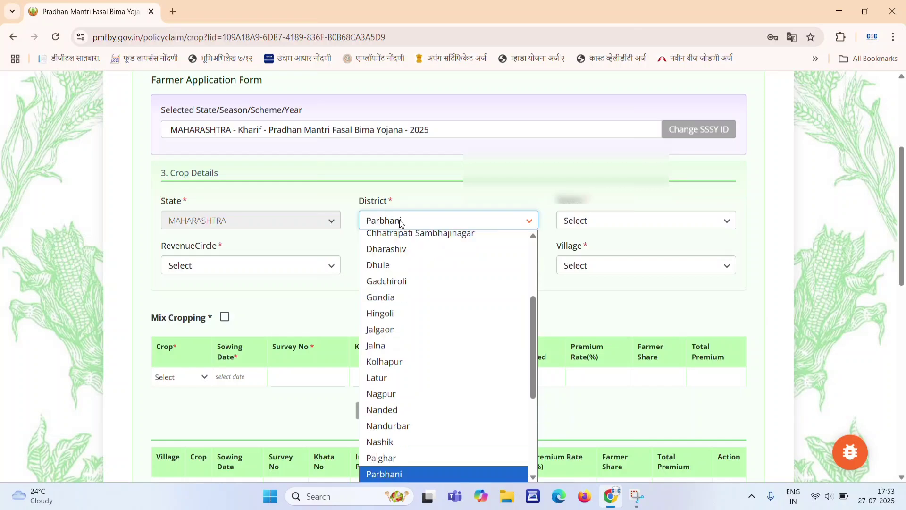
key("Return")
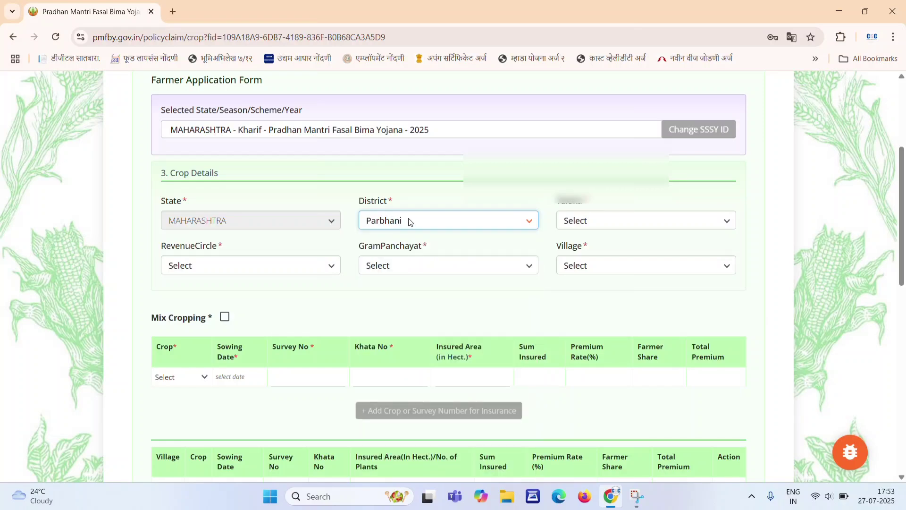
left_click(610, 222)
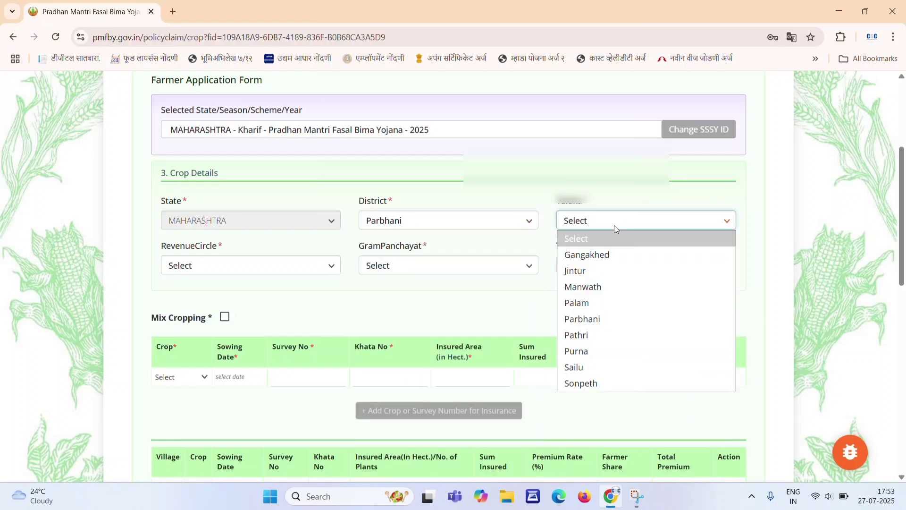
left_click(605, 302)
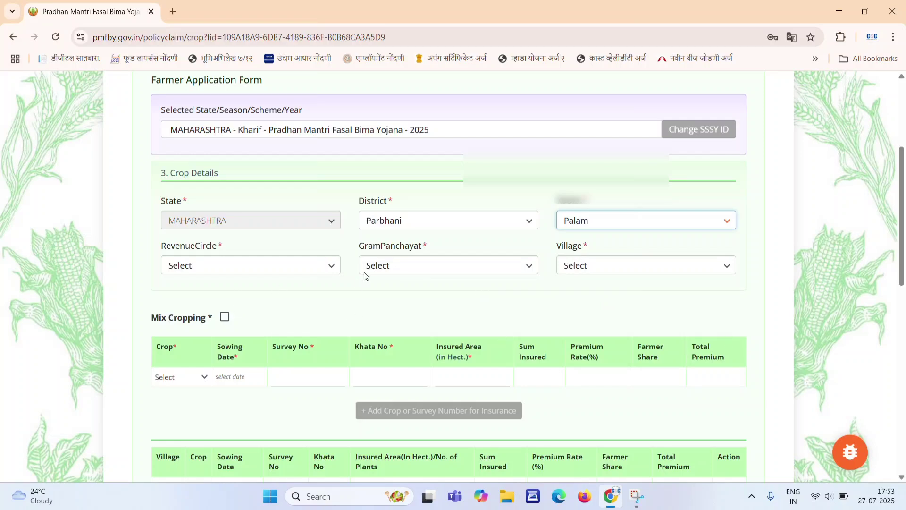
Choose revenue circle Palam and switch the gram panchayat from Wadi Khurd to Palam
left_click(205, 267)
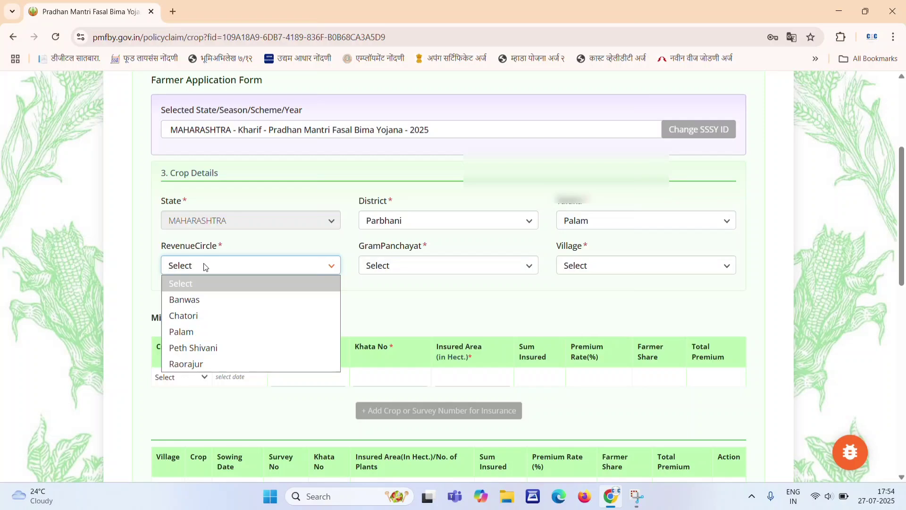
left_click(193, 332)
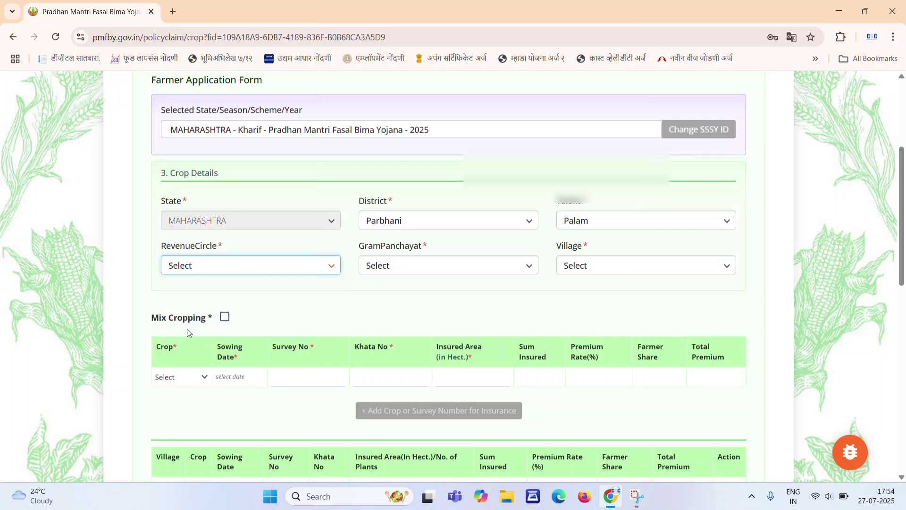
left_click(384, 267)
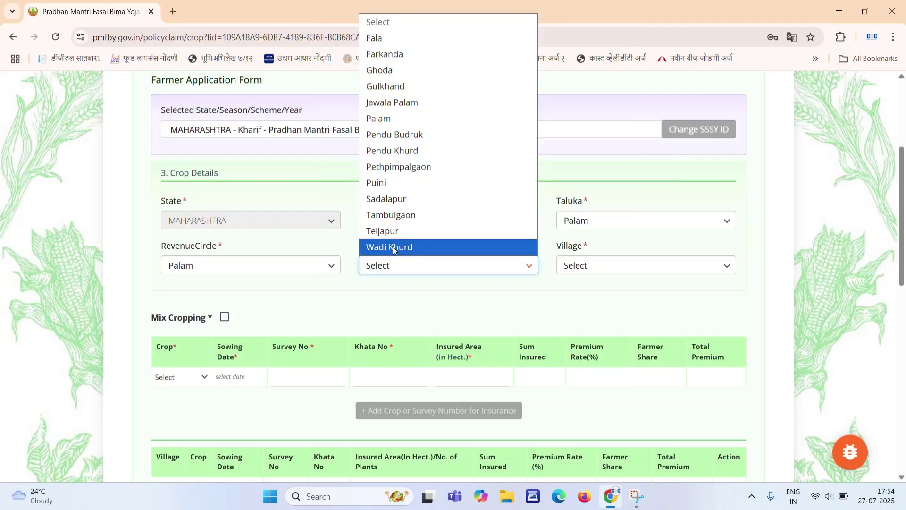
left_click(391, 247)
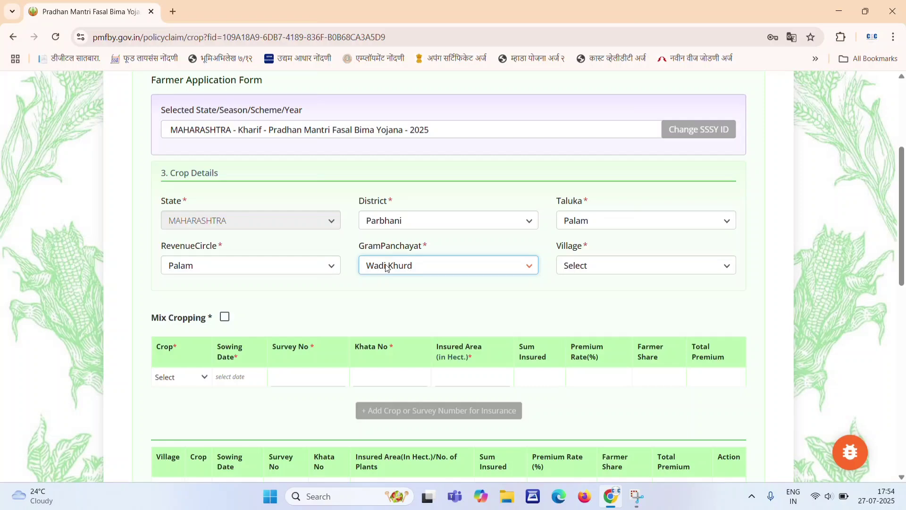
left_click(582, 265)
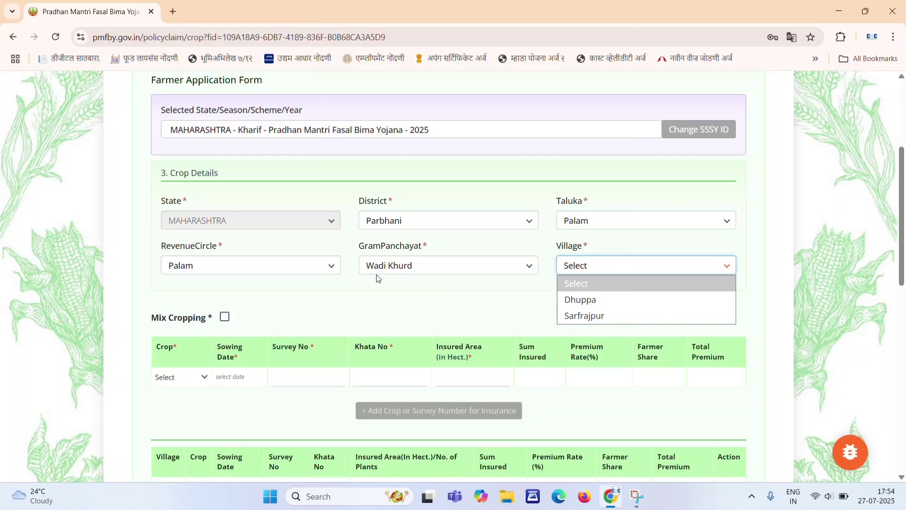
left_click(399, 267)
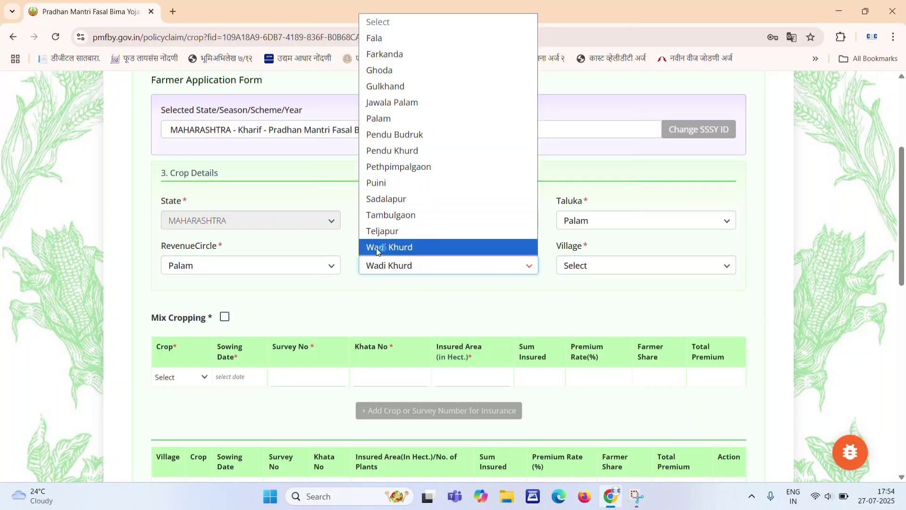
left_click(331, 282)
left_click(392, 267)
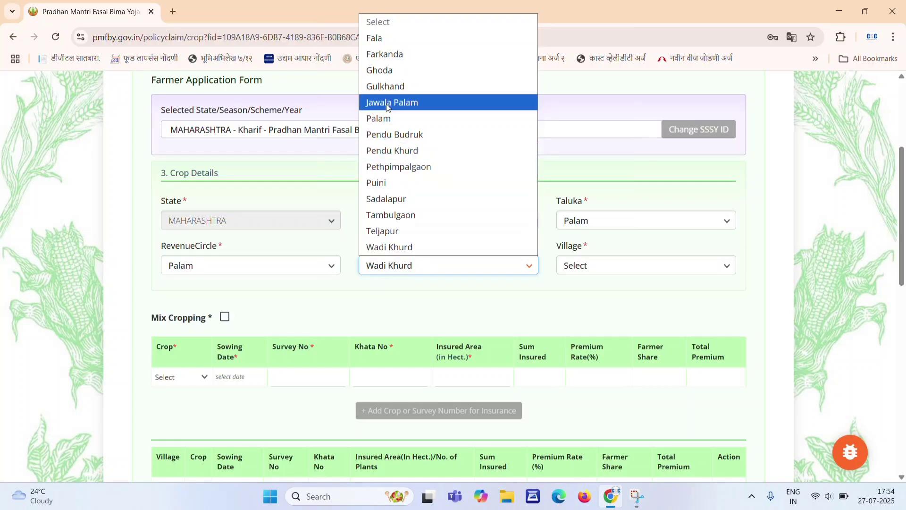
left_click(383, 118)
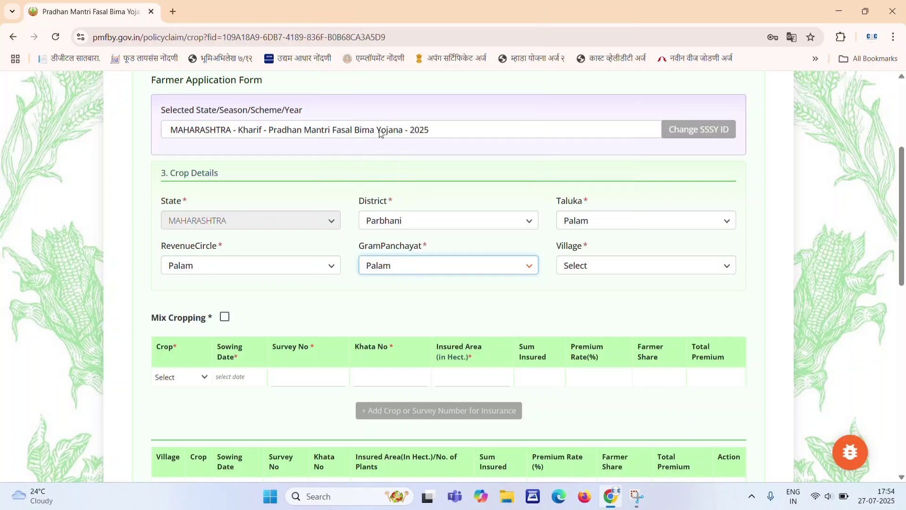
left_click(588, 267)
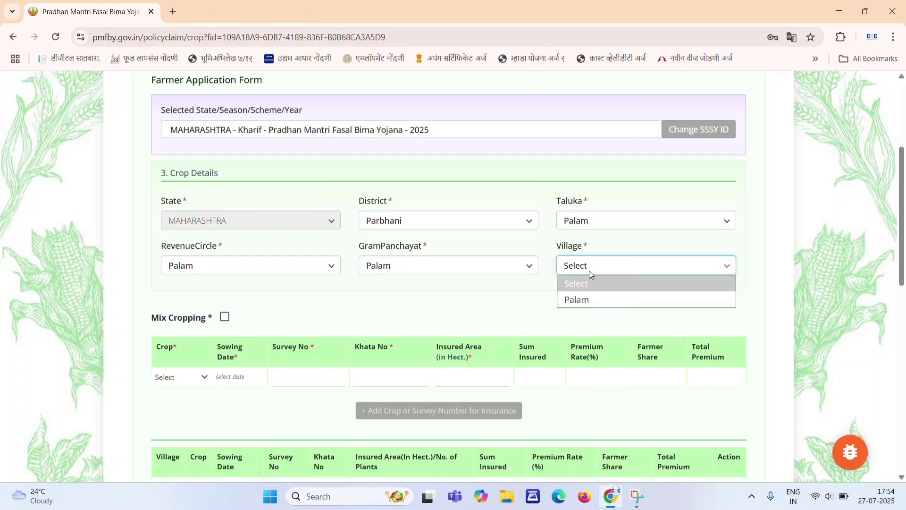
left_click(445, 265)
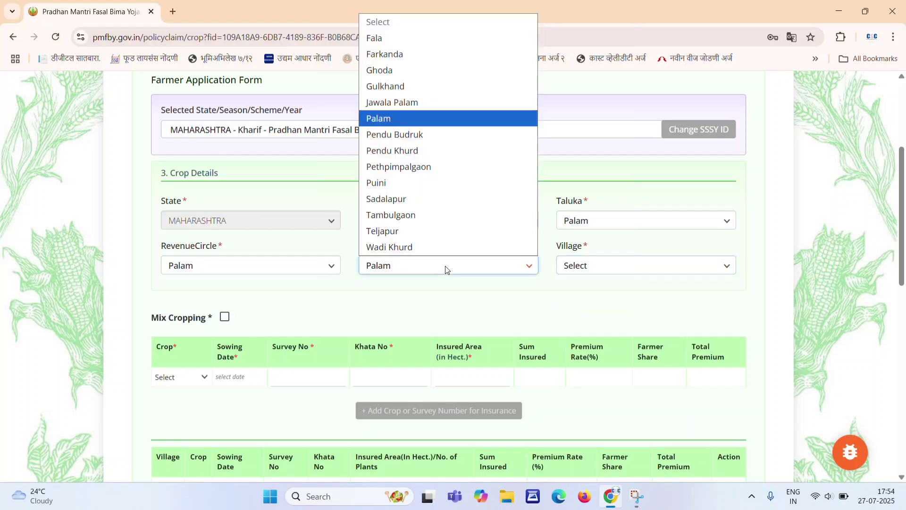
left_click(227, 262)
Switch the revenue circle to Peth Shivani, then pick Wadi Khurd and village Wadi (Kh)
left_click(386, 18)
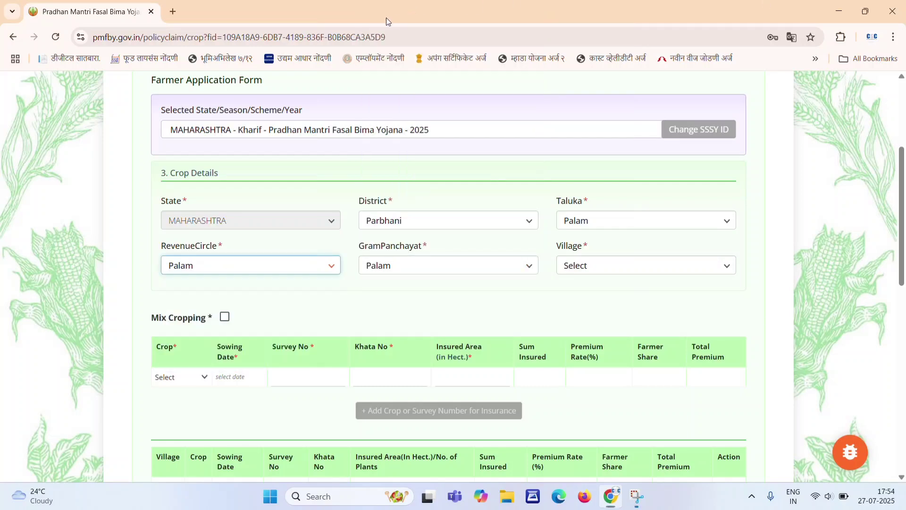
left_click(208, 266)
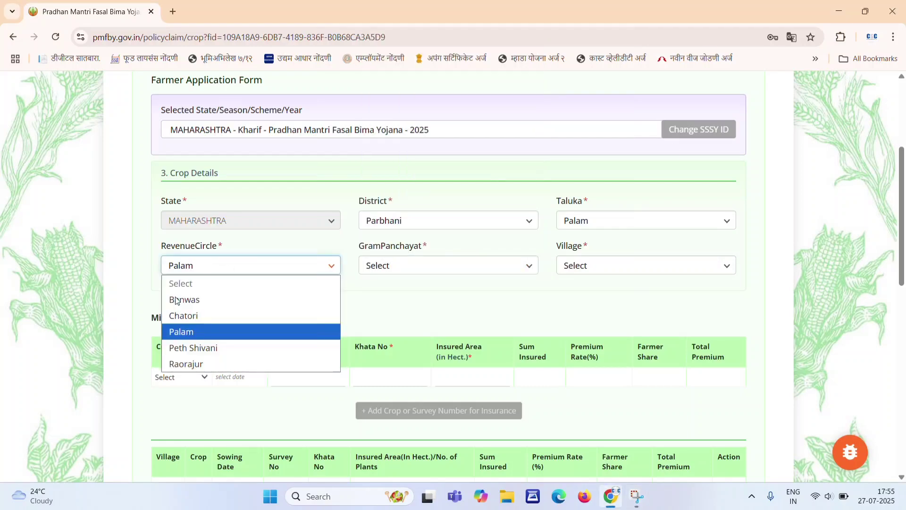
left_click(173, 344)
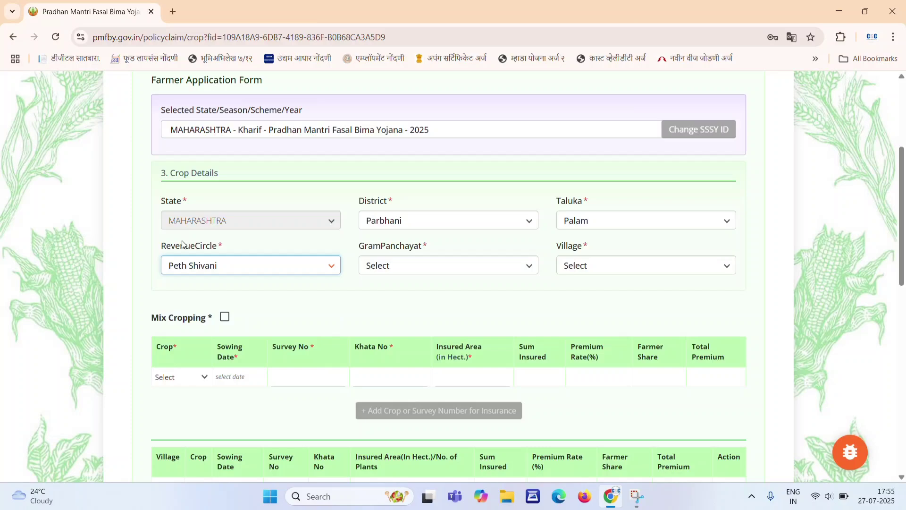
left_click(366, 272)
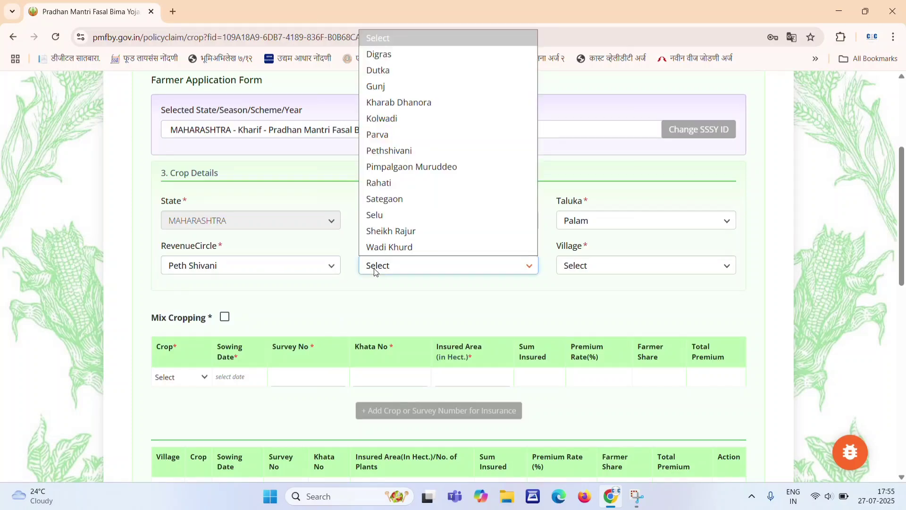
left_click(401, 247)
left_click(573, 268)
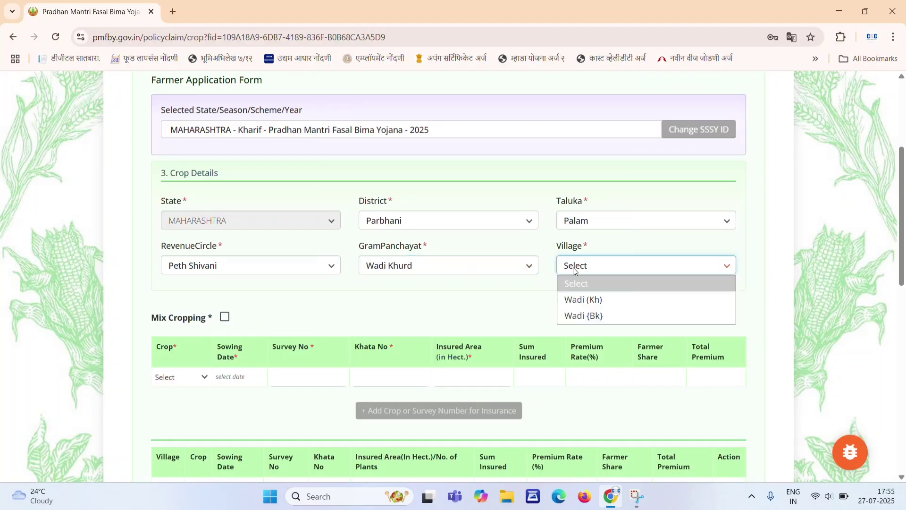
left_click(584, 302)
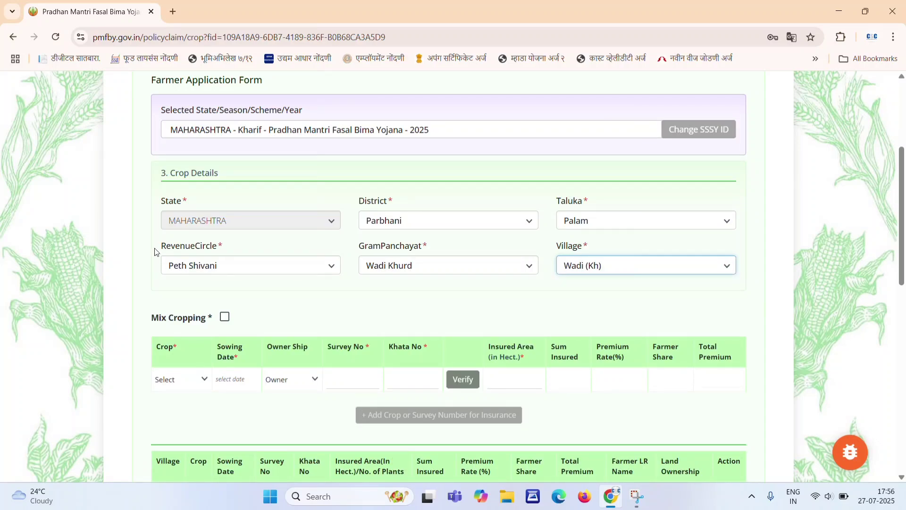
left_click_drag(156, 250, 228, 248)
Choose Soybean (Bhat) as the crop with a sowing date of 10 June 2025
left_click(259, 244)
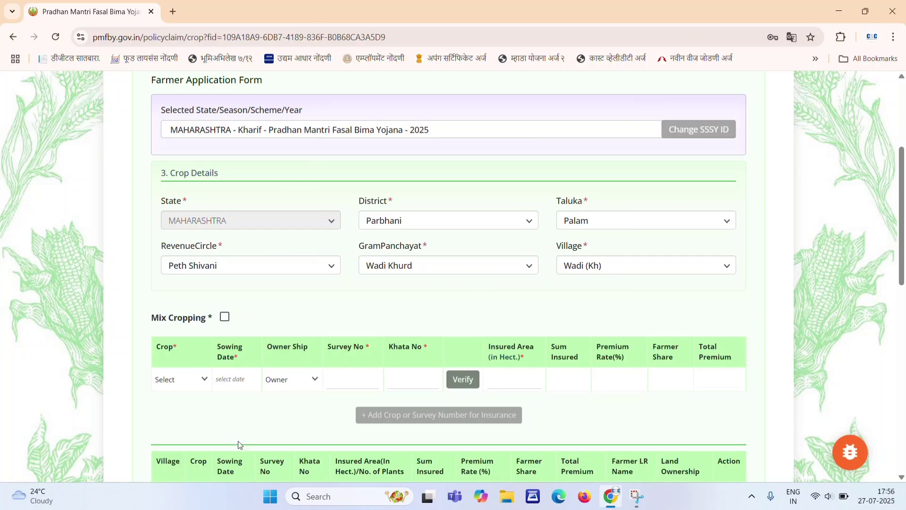
scroll(656, 264, "down", 6)
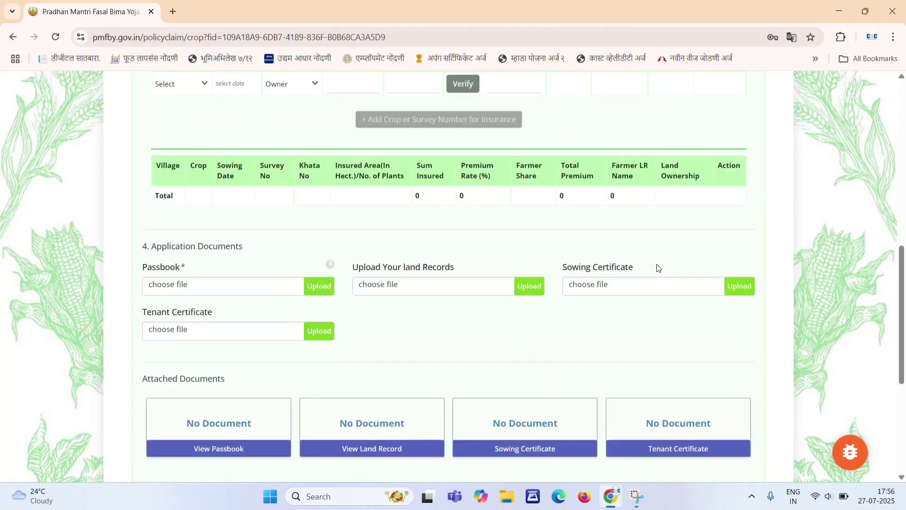
scroll(656, 264, "up", 2)
left_click(168, 186)
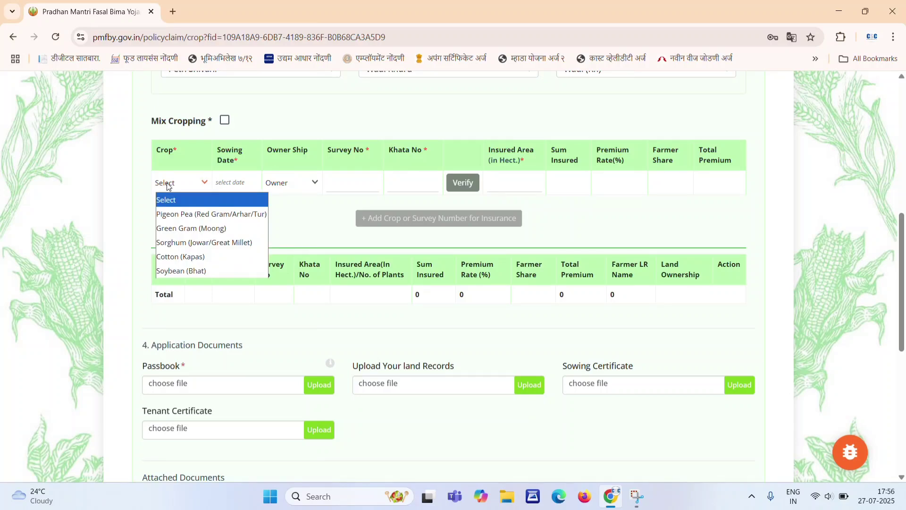
left_click(166, 272)
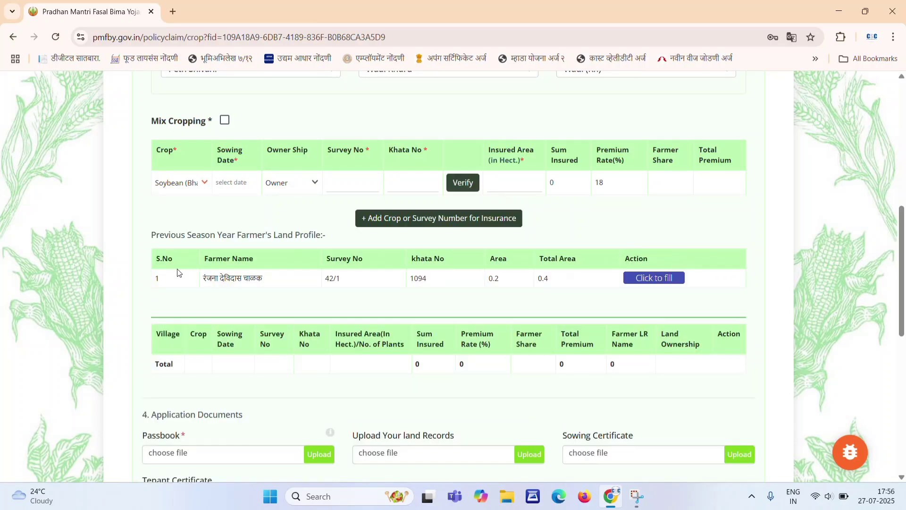
left_click(227, 178)
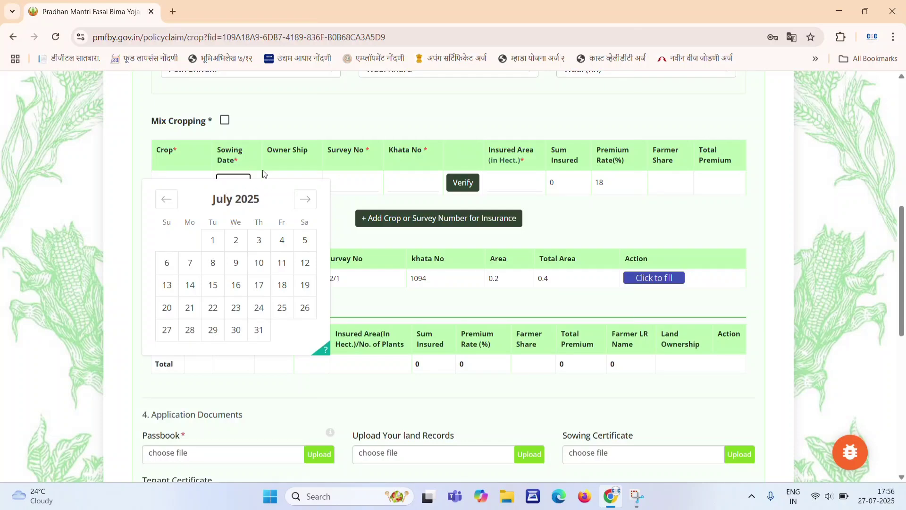
left_click(170, 202)
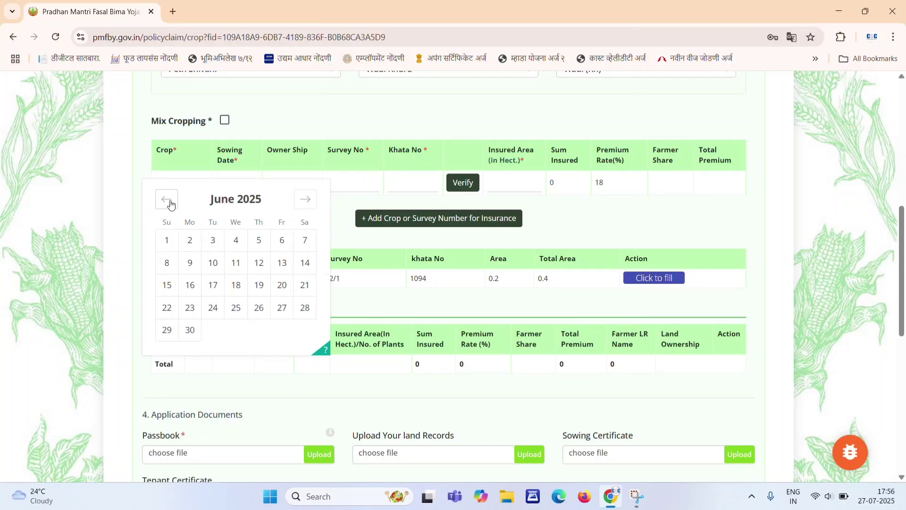
left_click(213, 263)
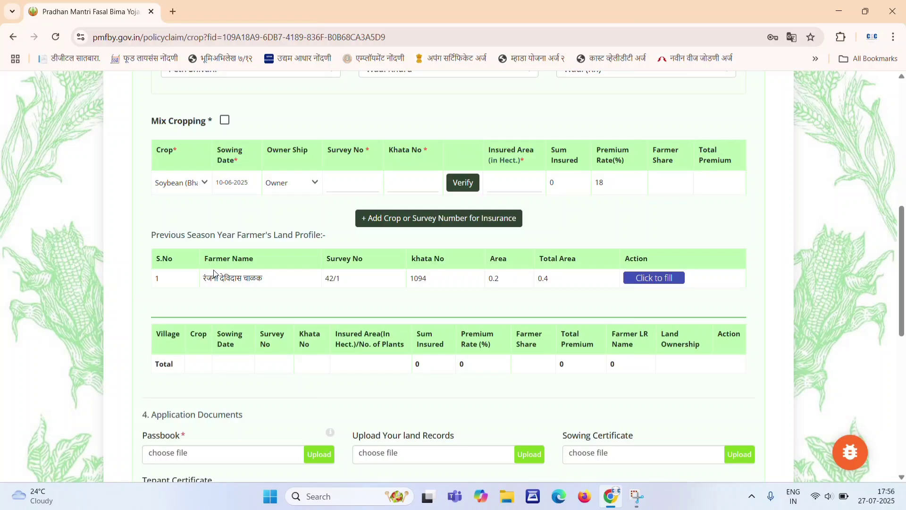
left_click(335, 185)
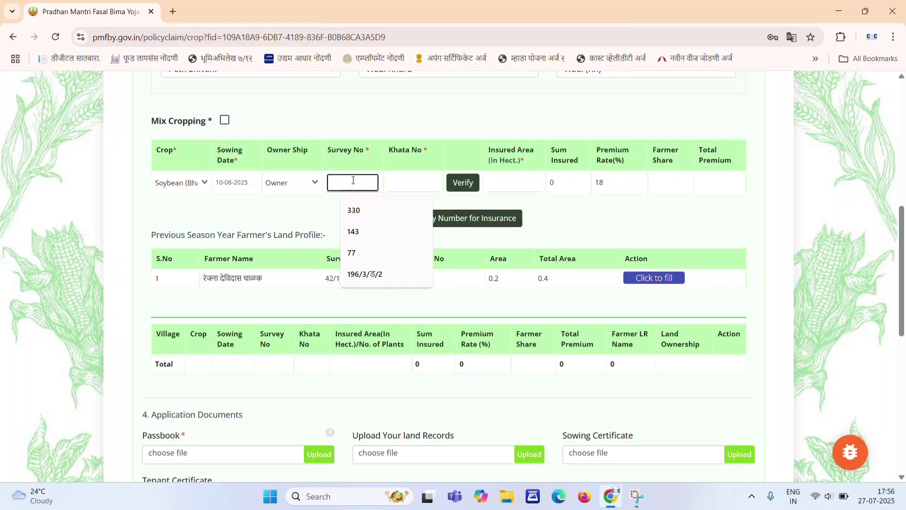
type("4")
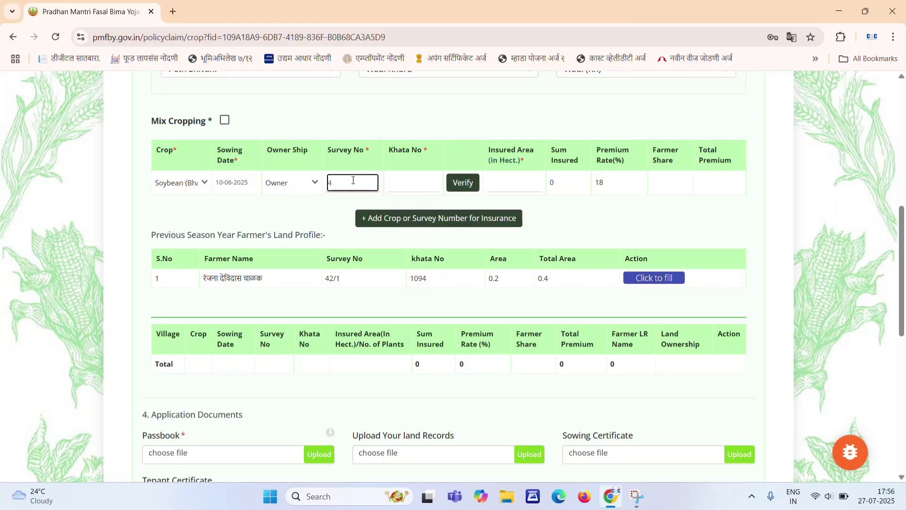
type("2/1")
left_click(402, 182)
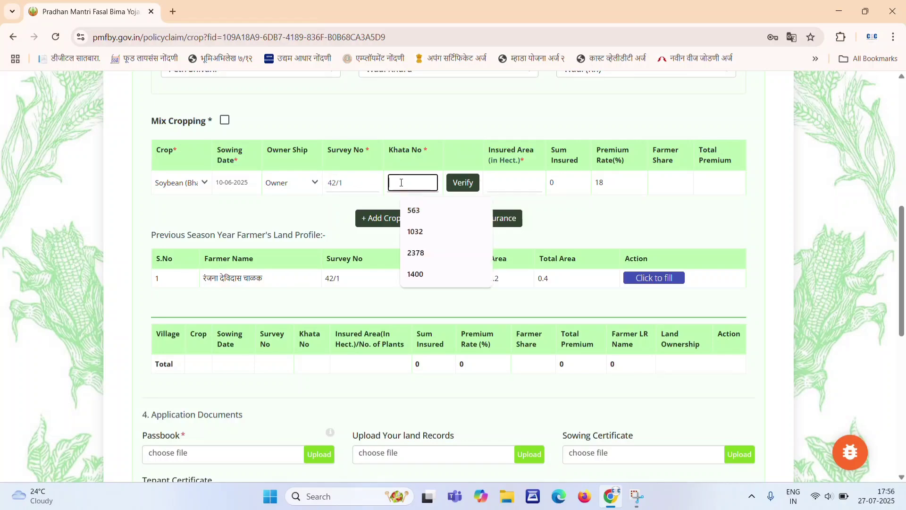
type("1094")
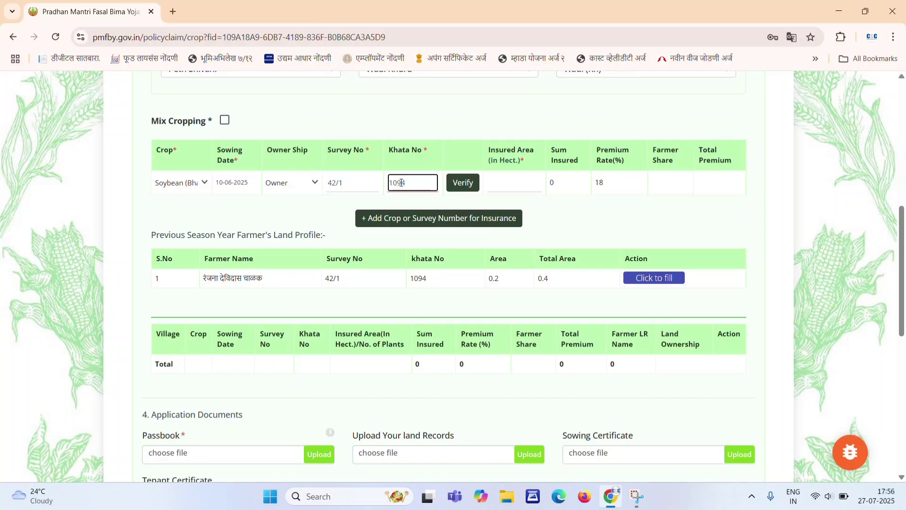
left_click(463, 183)
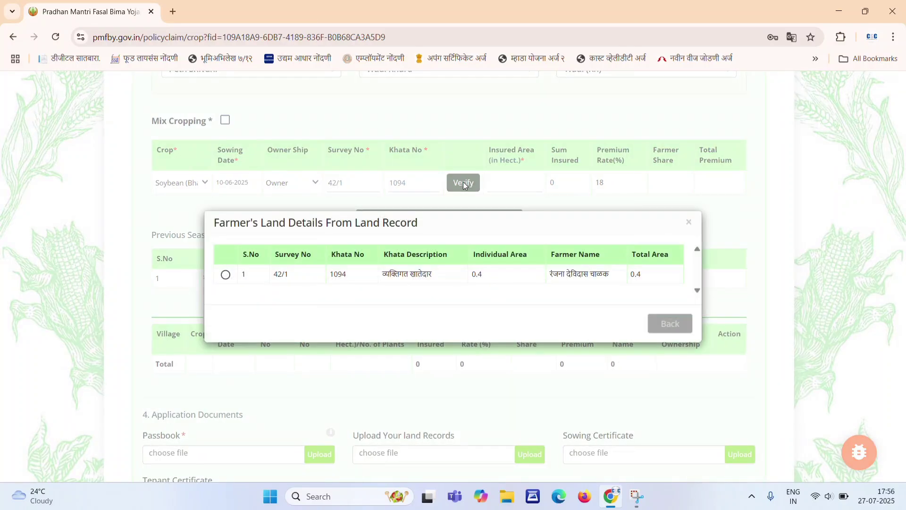
Select the matching land record, confirm it, and add the Soybean (Bhat) 0.4 ha entry to insured crops
left_click(226, 274)
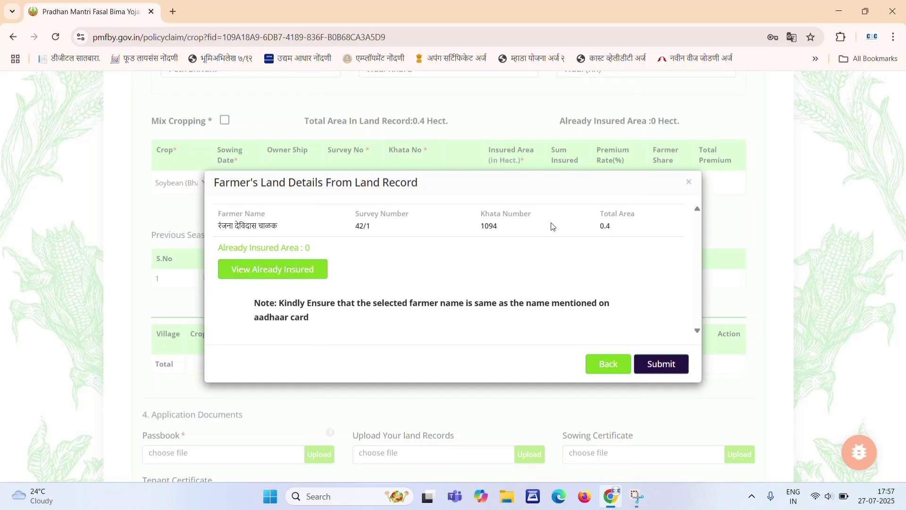
left_click(262, 272)
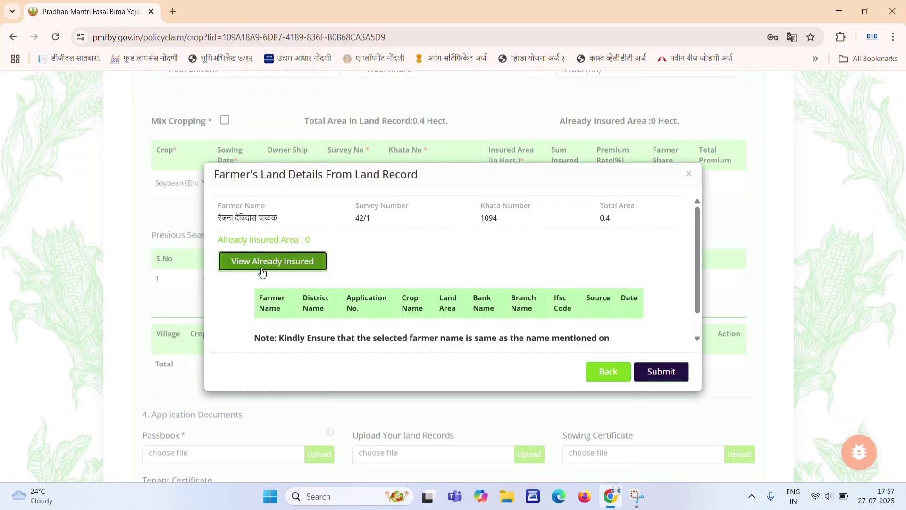
left_click(660, 375)
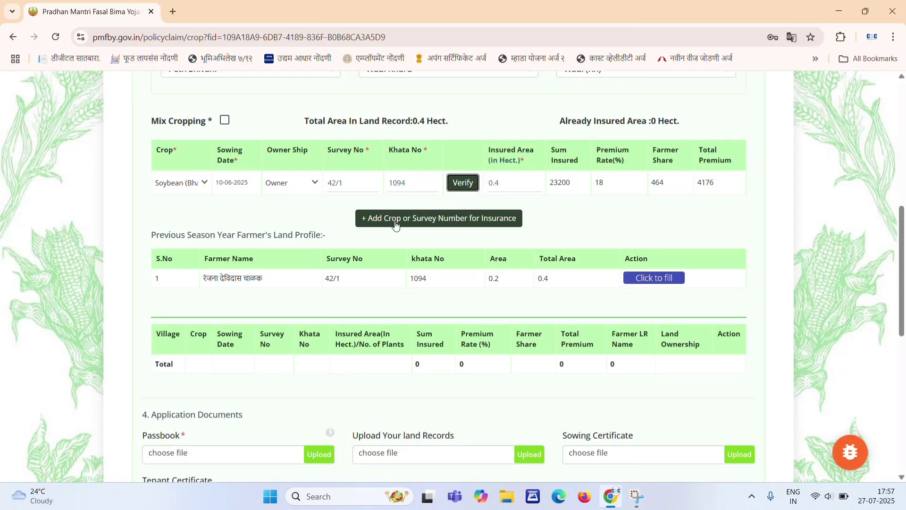
left_click(447, 222)
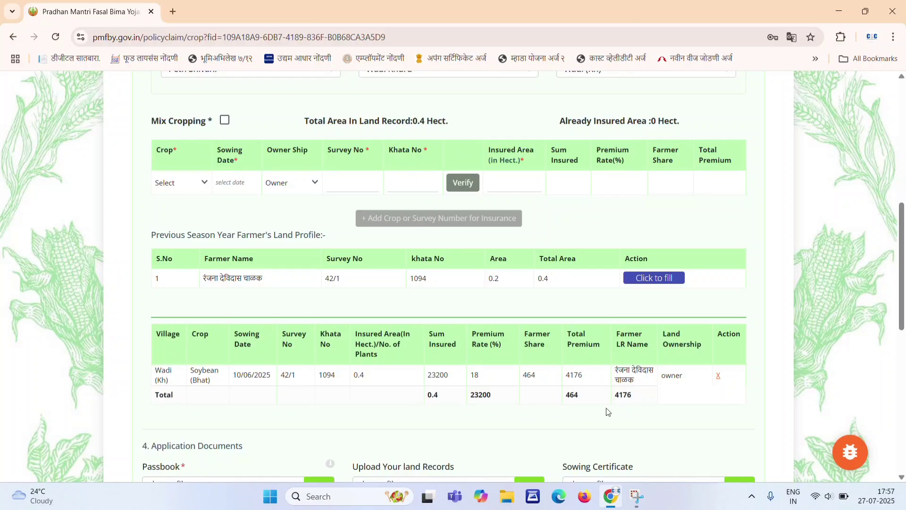
Attach Bank.jpg from Downloads as the passbook and upload it
scroll(606, 412, "down", 4)
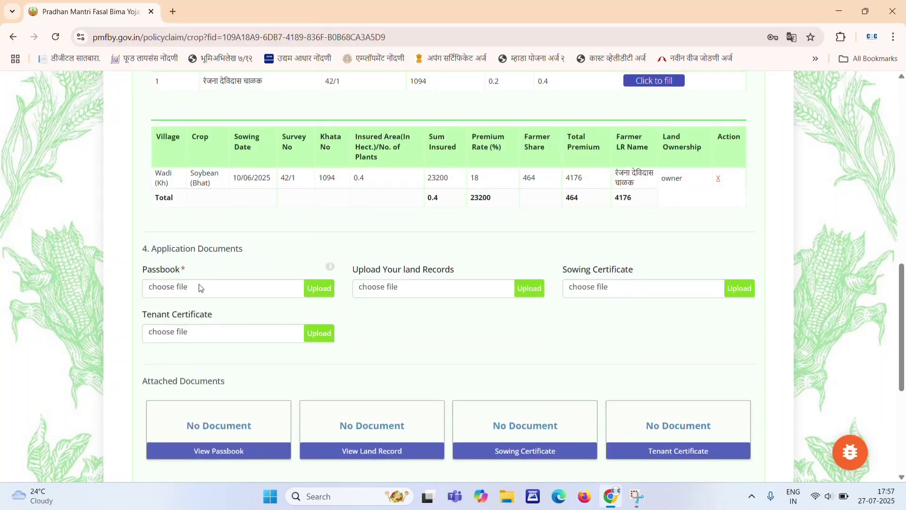
left_click(178, 291)
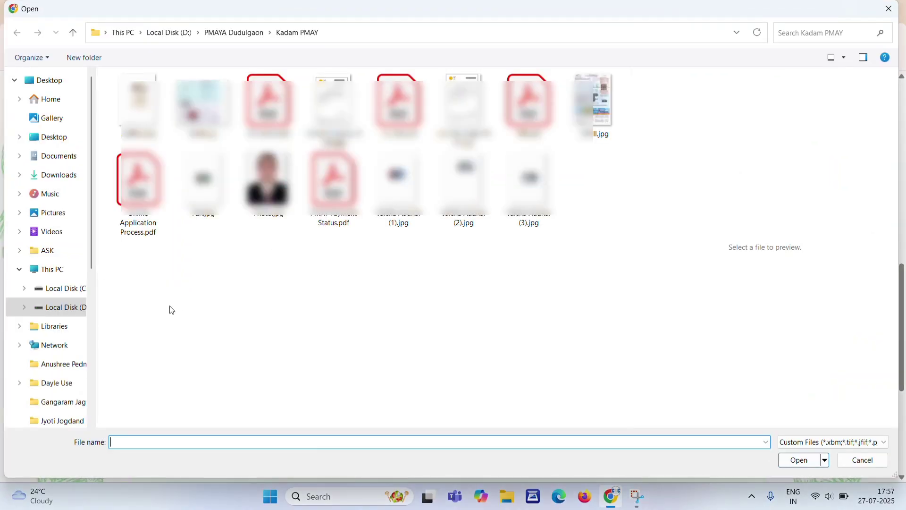
left_click(57, 177)
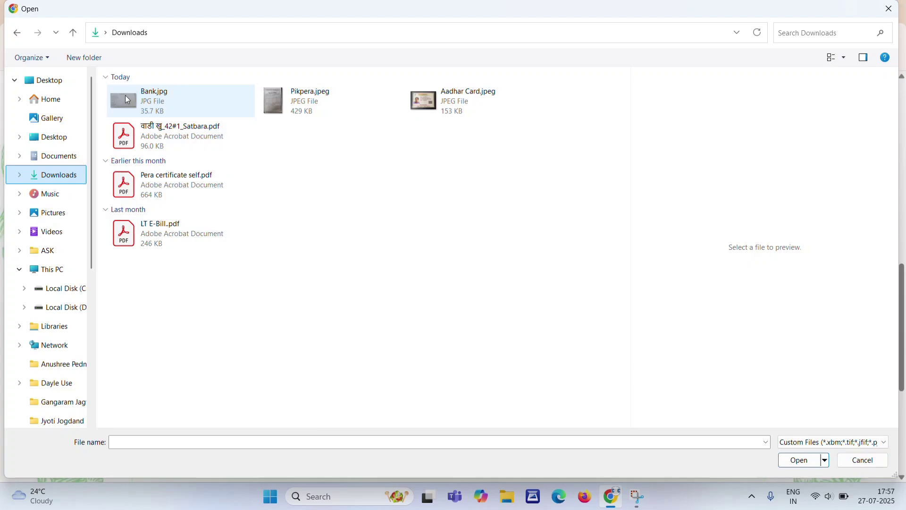
left_click(126, 100)
left_click(805, 461)
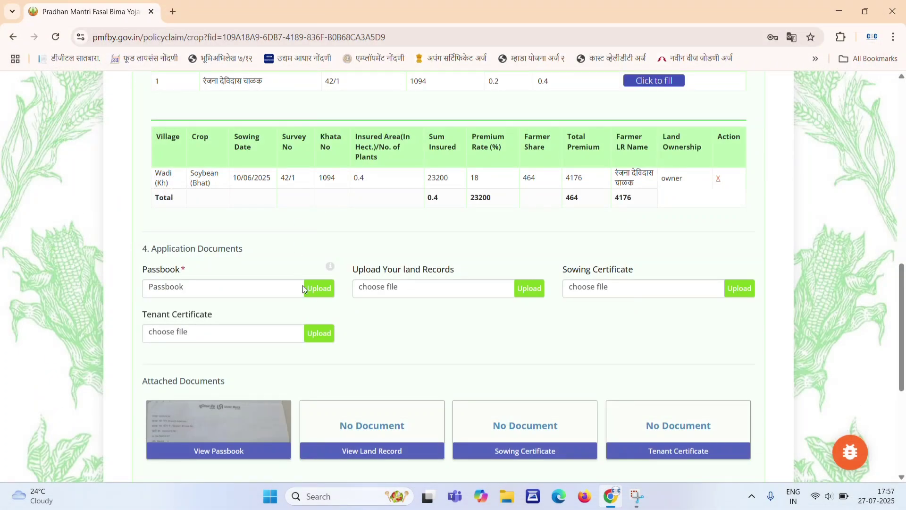
left_click(317, 291)
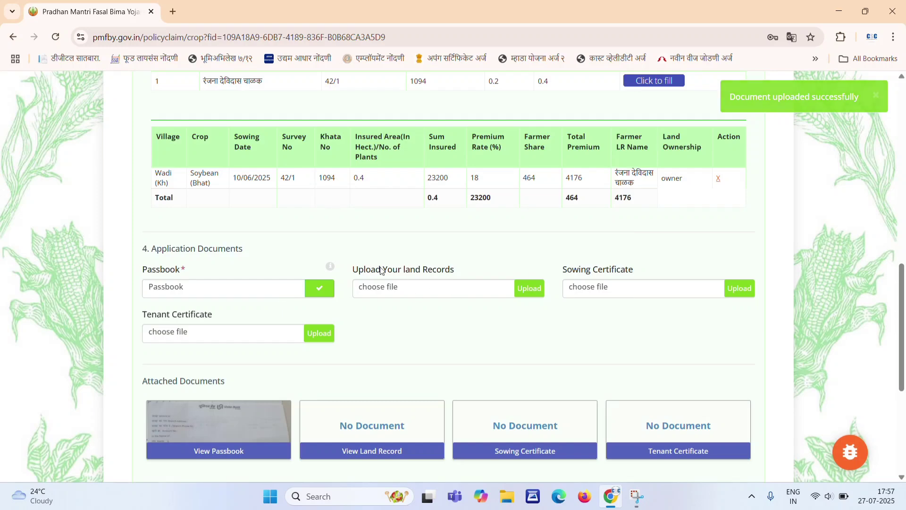
left_click_drag(358, 271, 464, 270)
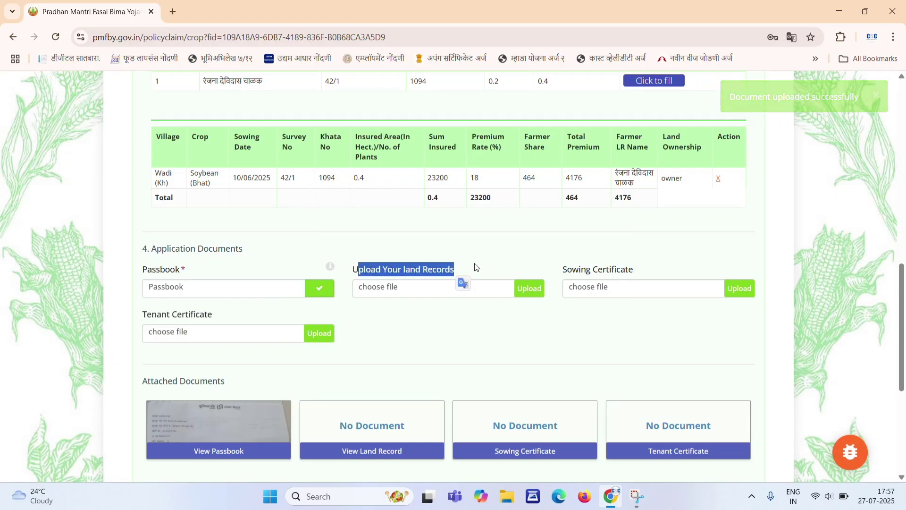
left_click(475, 262)
Attach the Satbara PDF as the land records document and upload it
left_click(423, 293)
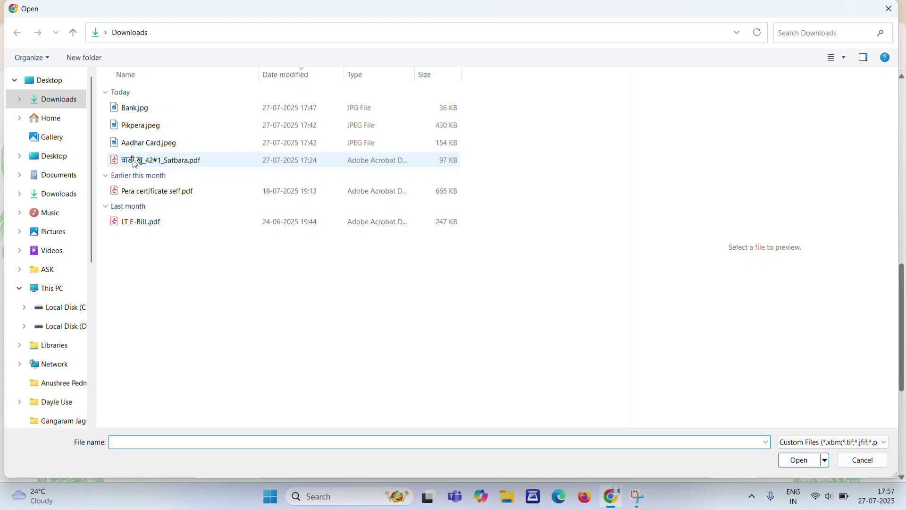
left_click(136, 163)
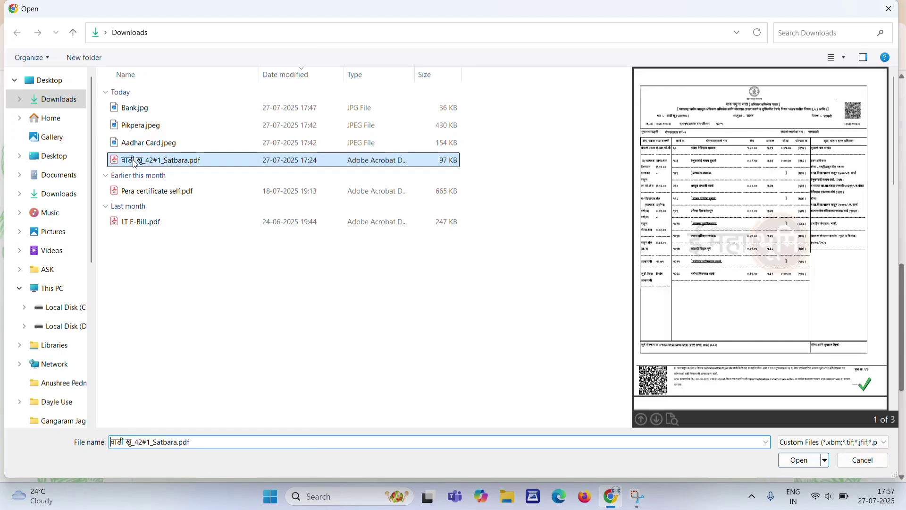
left_click(803, 461)
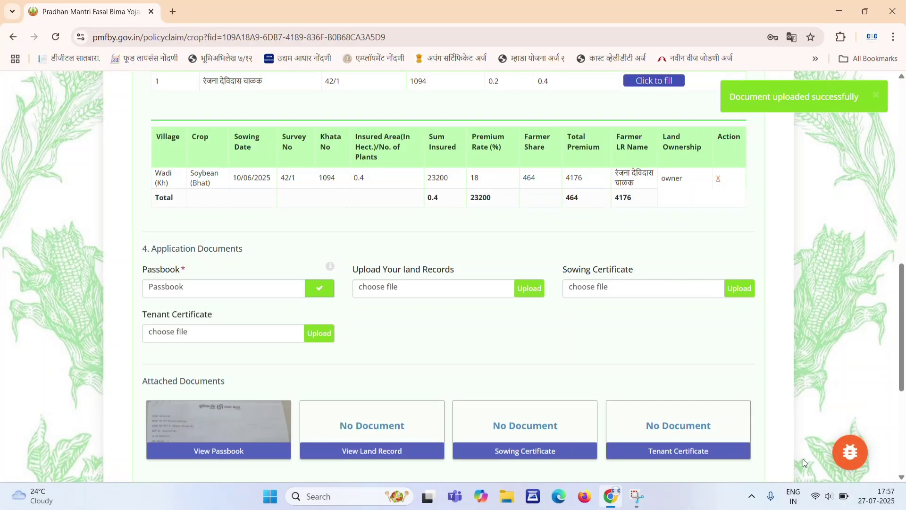
left_click(529, 287)
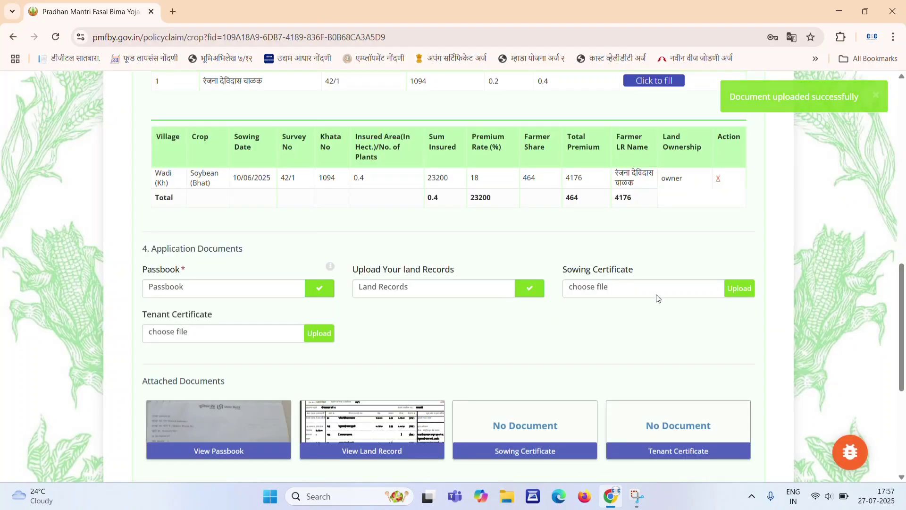
left_click_drag(563, 267, 630, 270)
Attach Pikpera.jpeg as the sowing certificate and upload it
left_click(638, 323)
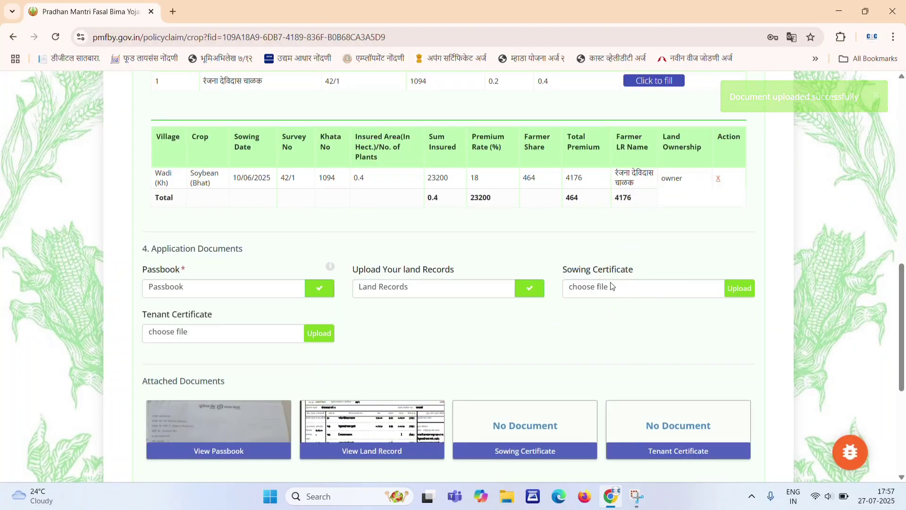
left_click(616, 292)
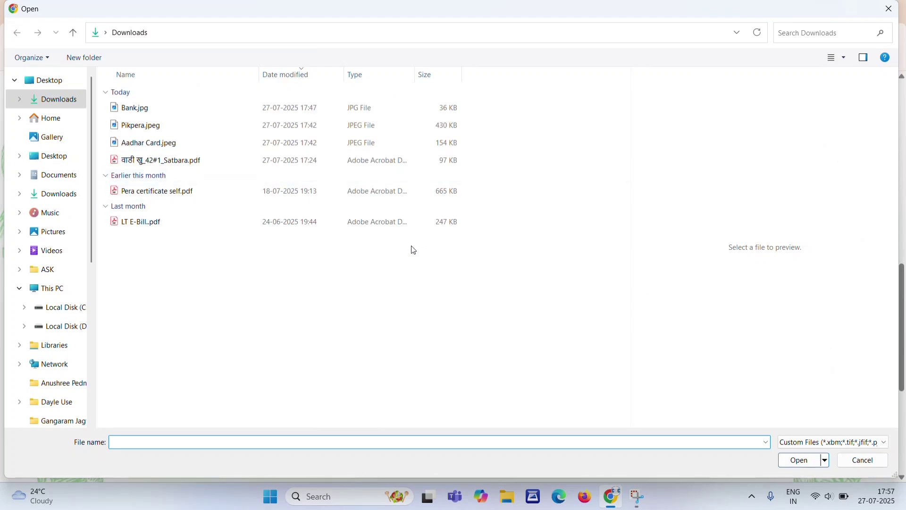
left_click(138, 125)
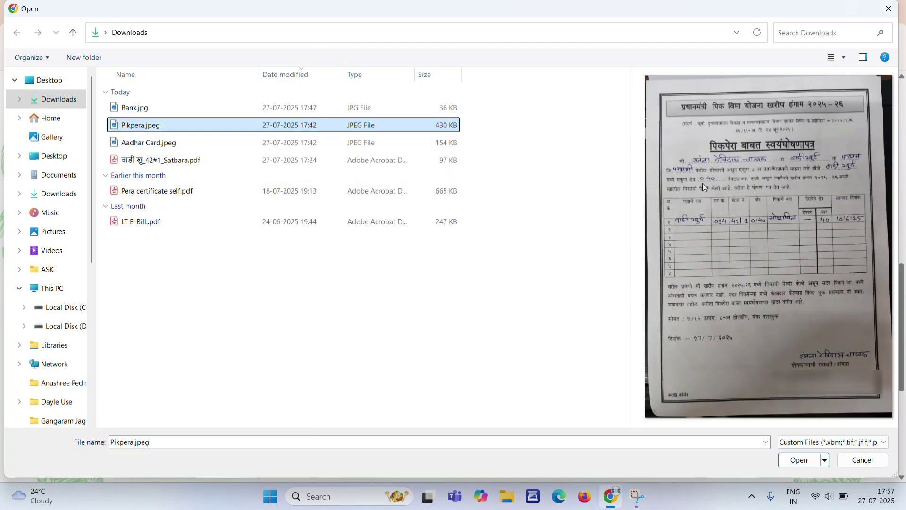
left_click(811, 460)
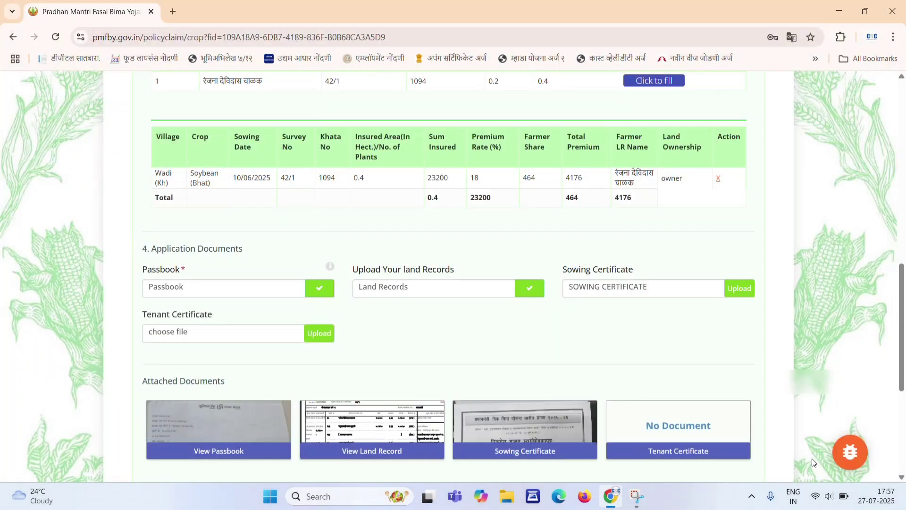
left_click(734, 287)
Clear stray text selections and attach Aadhar Card.jpeg as the tenant certificate
left_click_drag(142, 315, 183, 323)
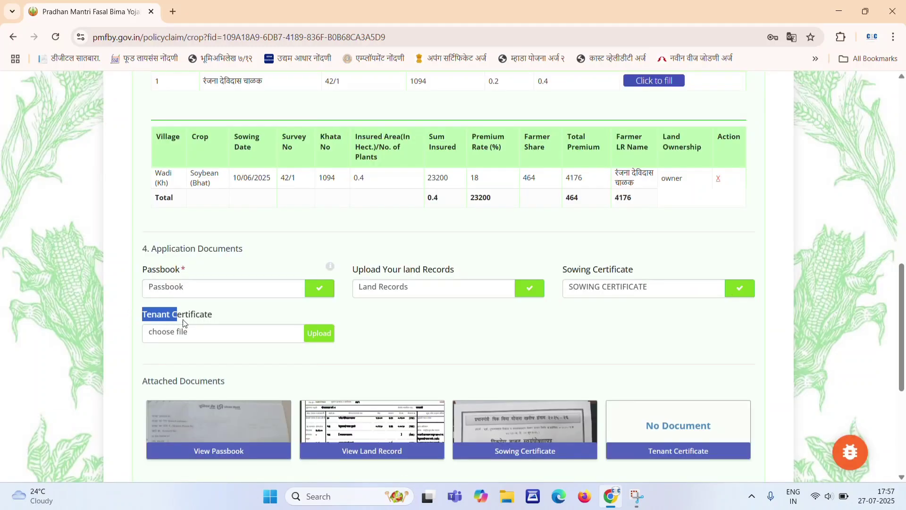
left_click(228, 315)
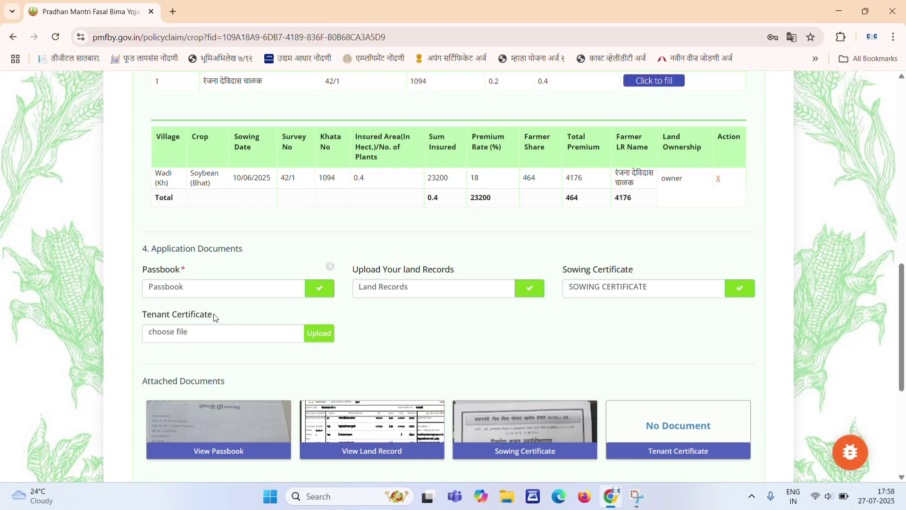
left_click_drag(212, 318, 138, 314)
left_click(317, 366)
left_click(200, 332)
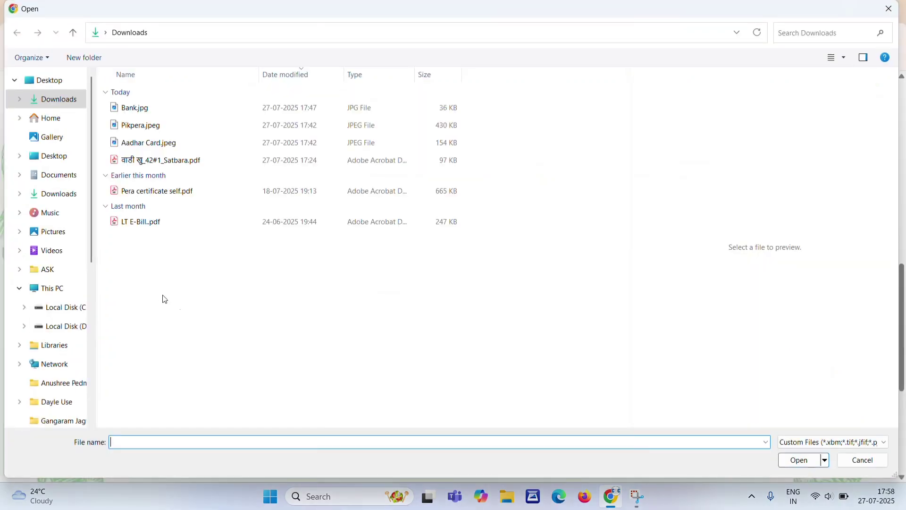
left_click(146, 144)
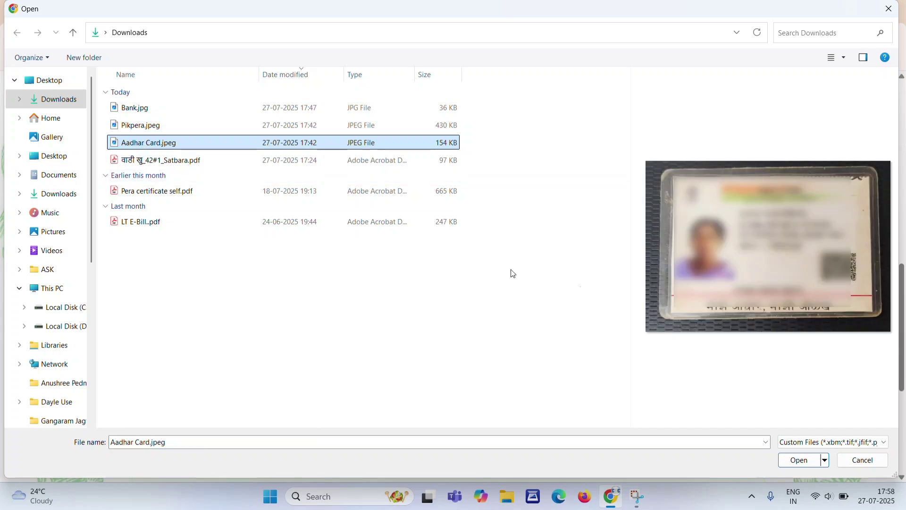
left_click(801, 461)
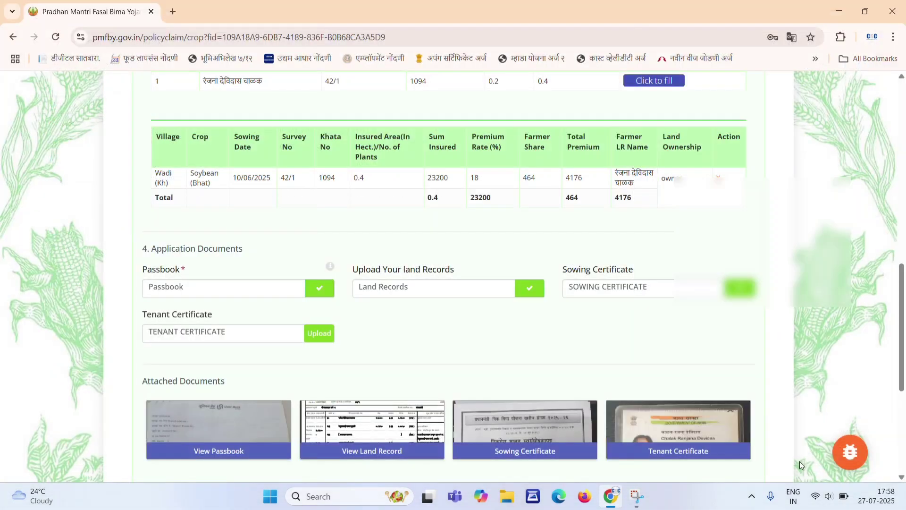
scroll(812, 295, "down", 4)
Upload the attached tenant certificate file
scroll(812, 295, "down", 1)
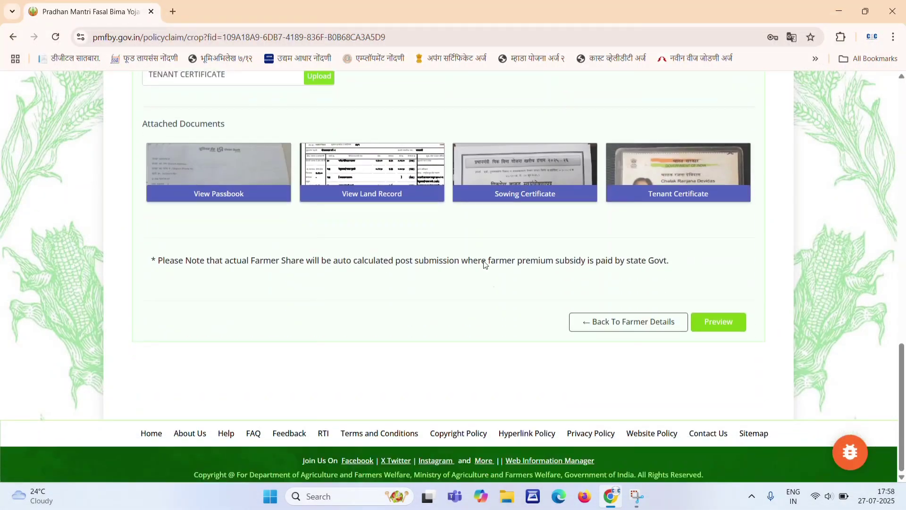
scroll(620, 232, "up", 2)
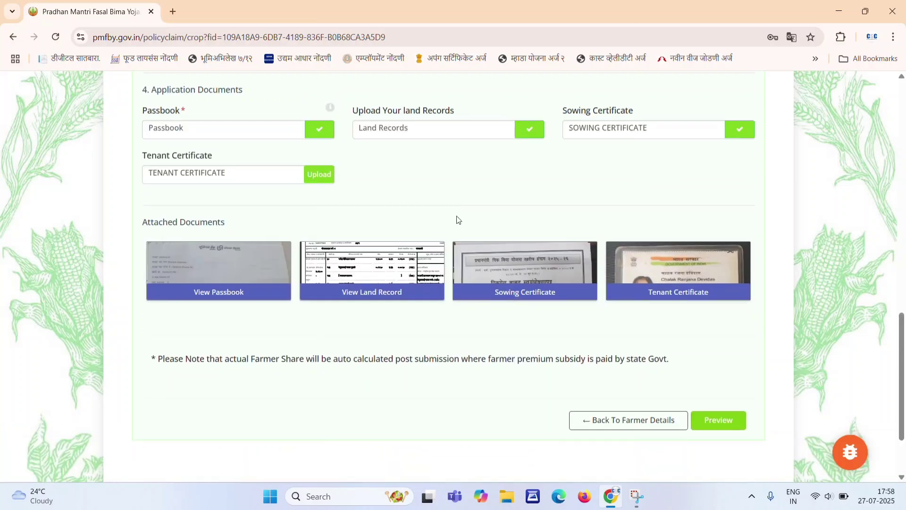
left_click(313, 175)
Preview the completed application and submit it from the preview
scroll(712, 230, "down", 2)
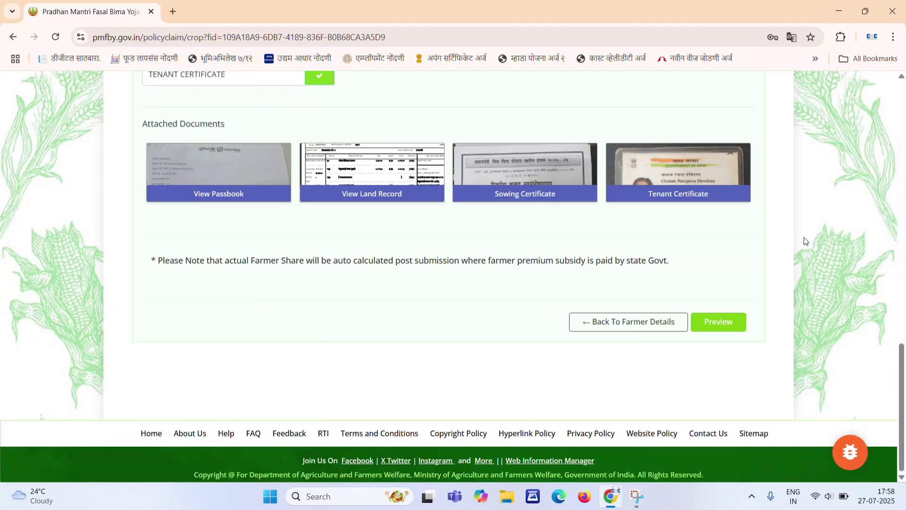
left_click(719, 323)
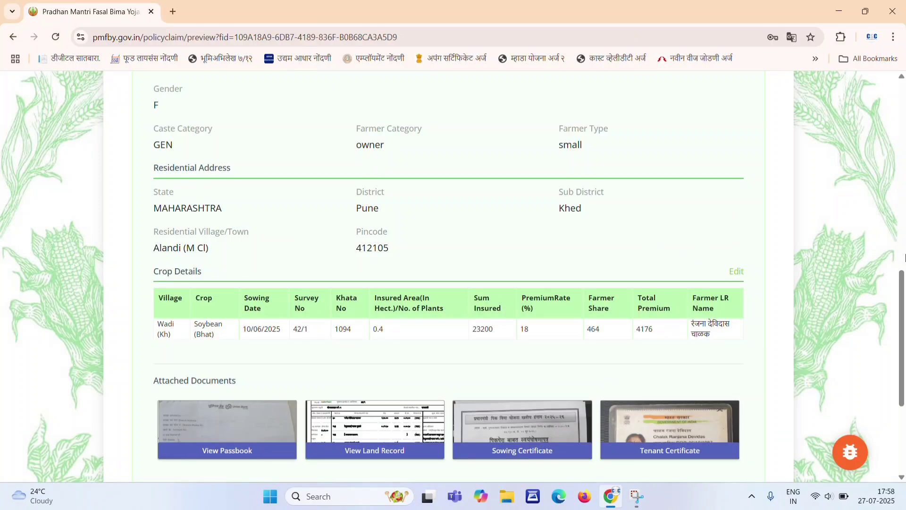
left_click_drag(905, 287, 904, 362)
left_click(673, 326)
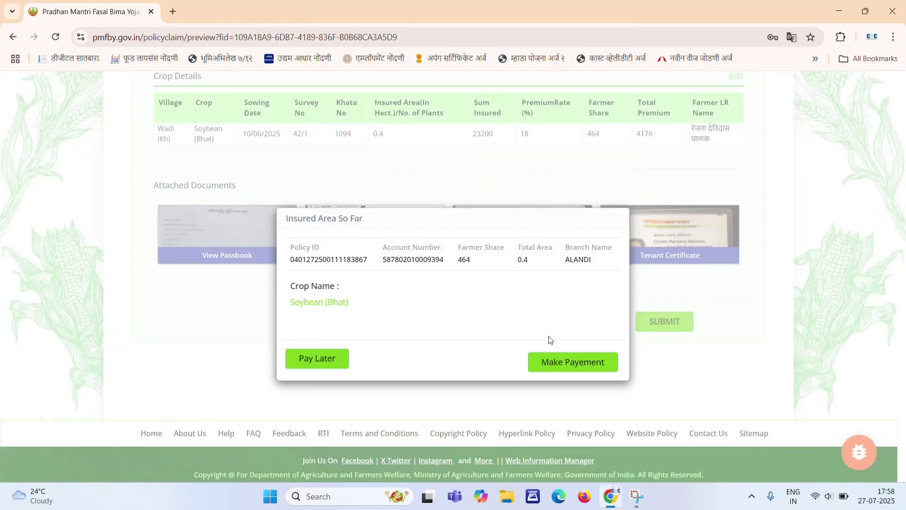
Pay the ₹434.6 premium through CSC Wallet, authenticating with the wallet password and PIN
left_click(557, 363)
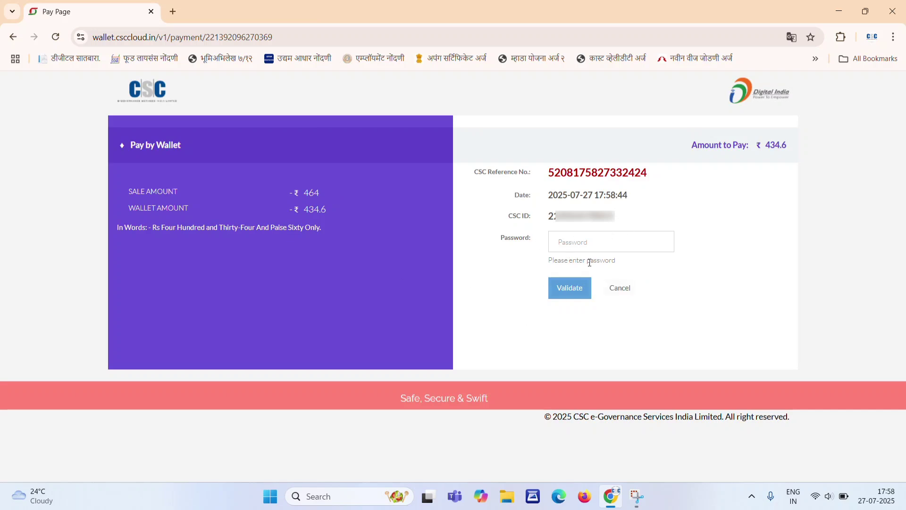
left_click(605, 241)
type("*")
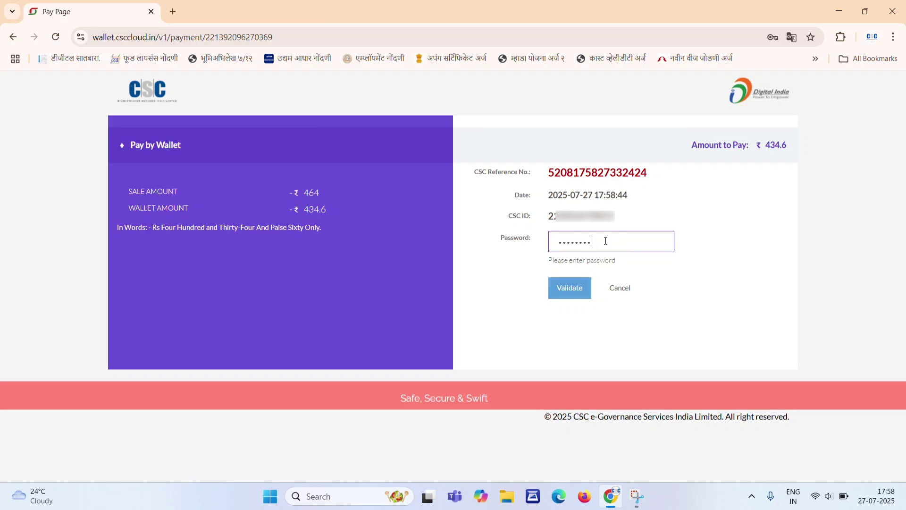
type("********")
key("Return")
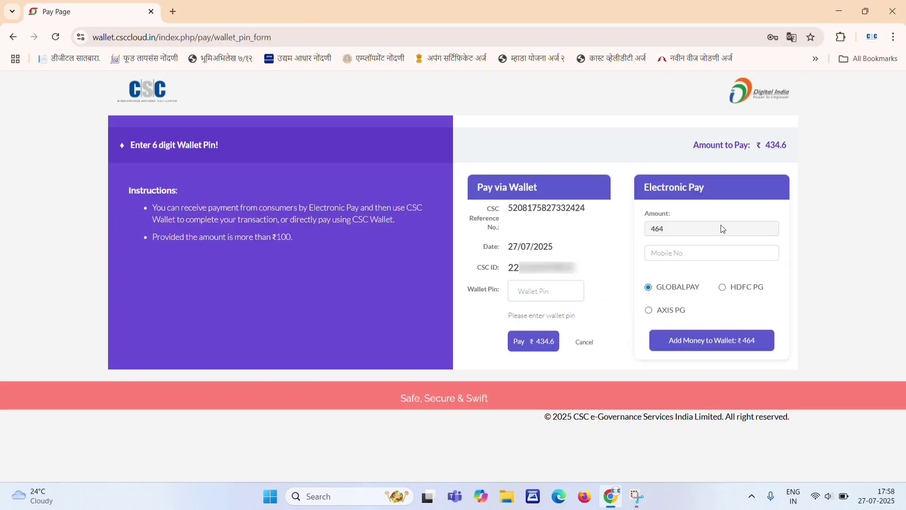
left_click(538, 290)
type("••••")
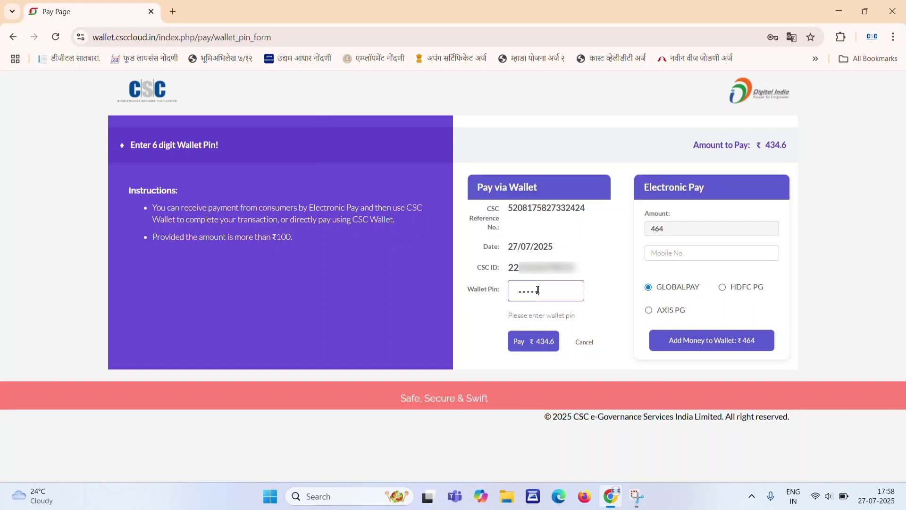
left_click(532, 342)
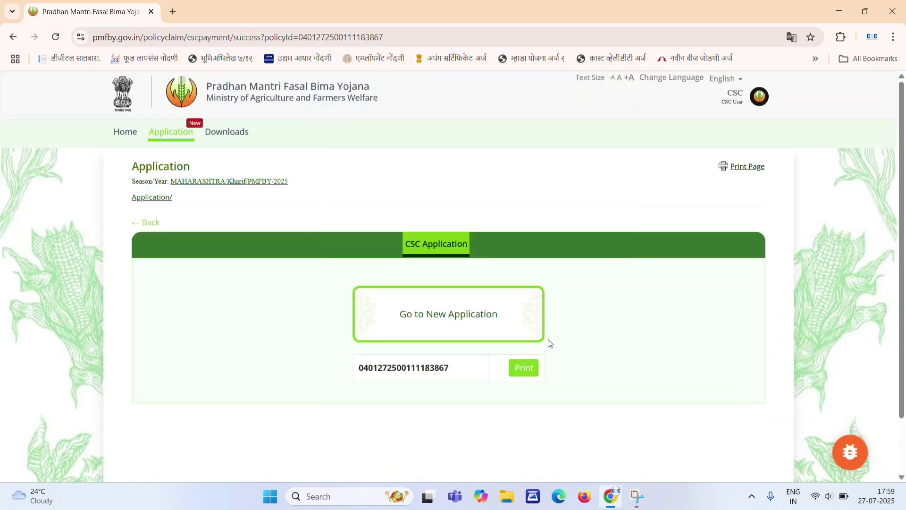
Open the printable acknowledgment for the policy ID and scroll through its PAID receipt
left_click(524, 370)
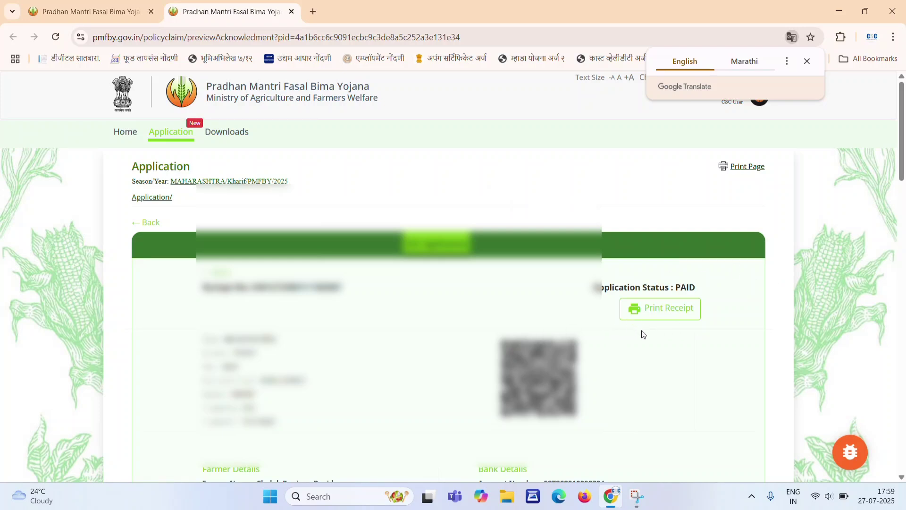
scroll(642, 334, "down", 2)
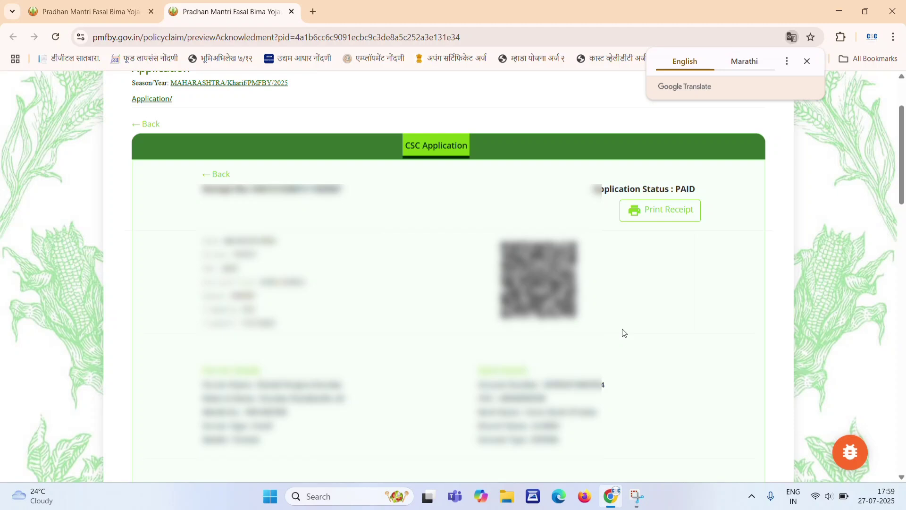
Set the print dialog to Portrait layout with a custom page range of 2
key("ctrl+p")
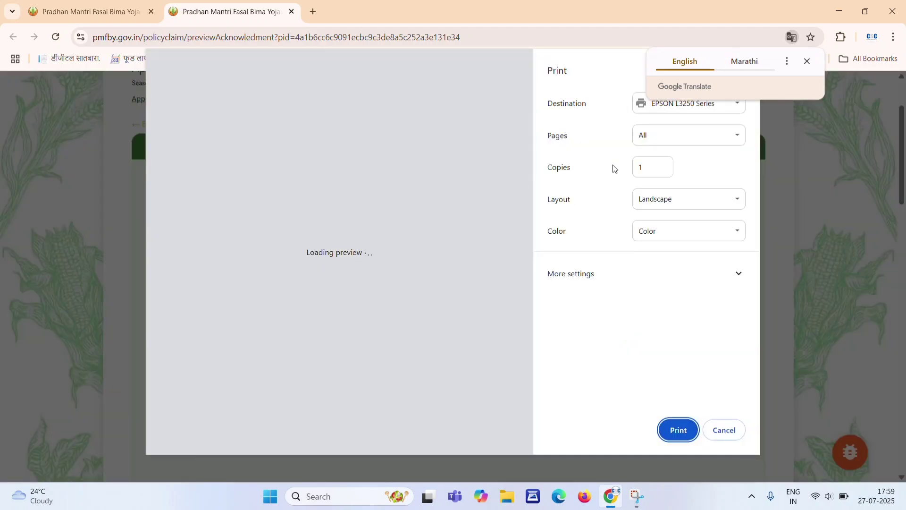
left_click(663, 197)
left_click(665, 218)
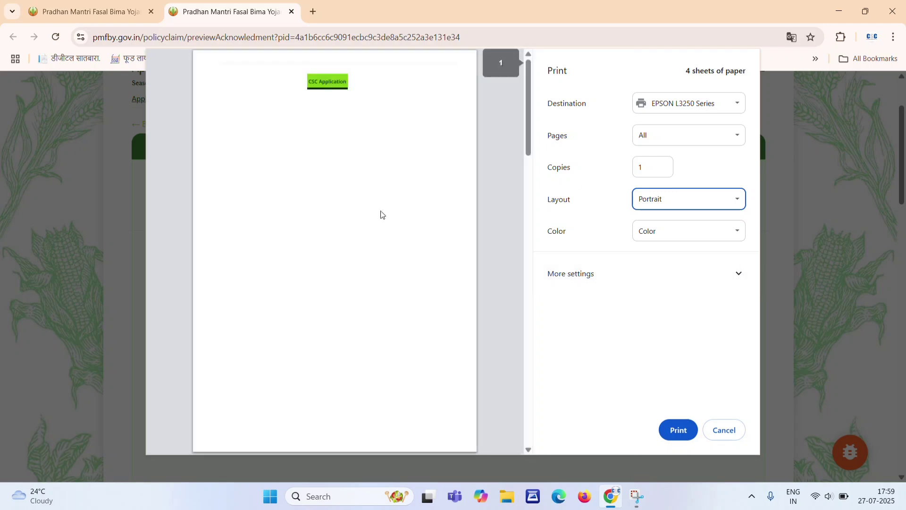
left_click(678, 137)
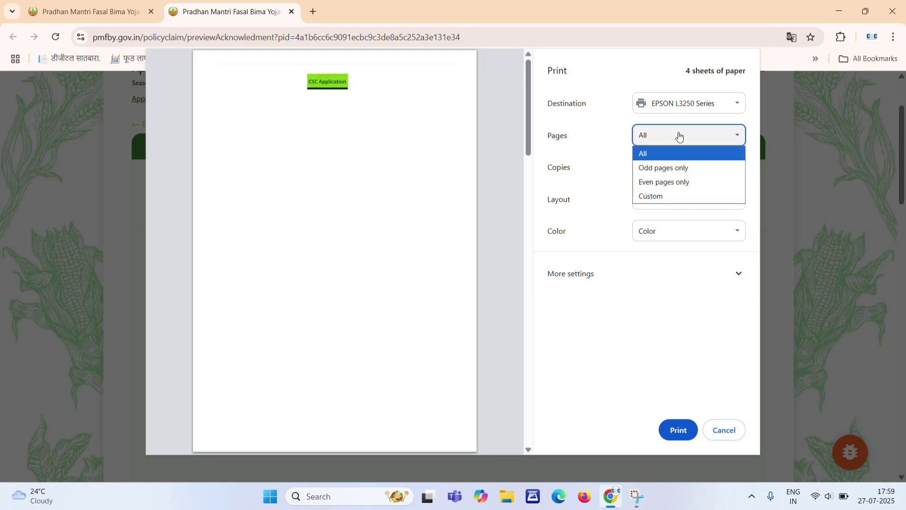
left_click(661, 197)
type("1")
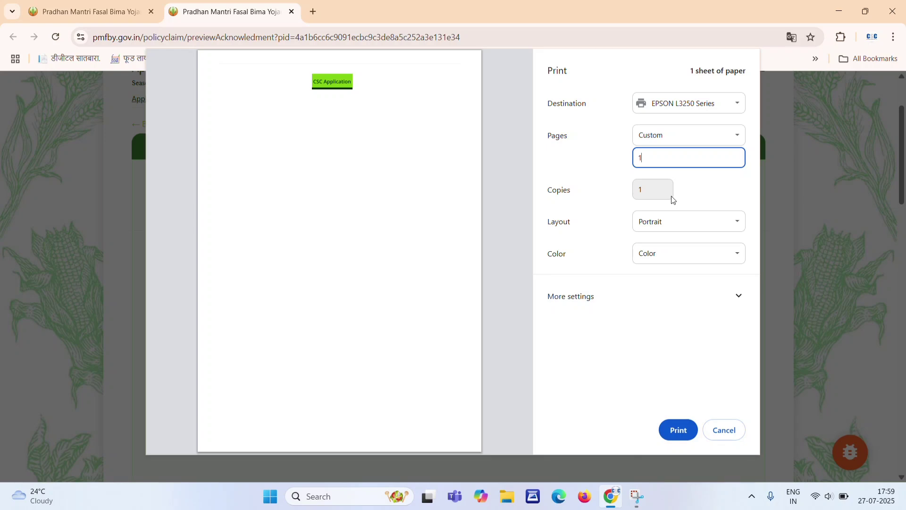
key("BackSpace")
type("2")
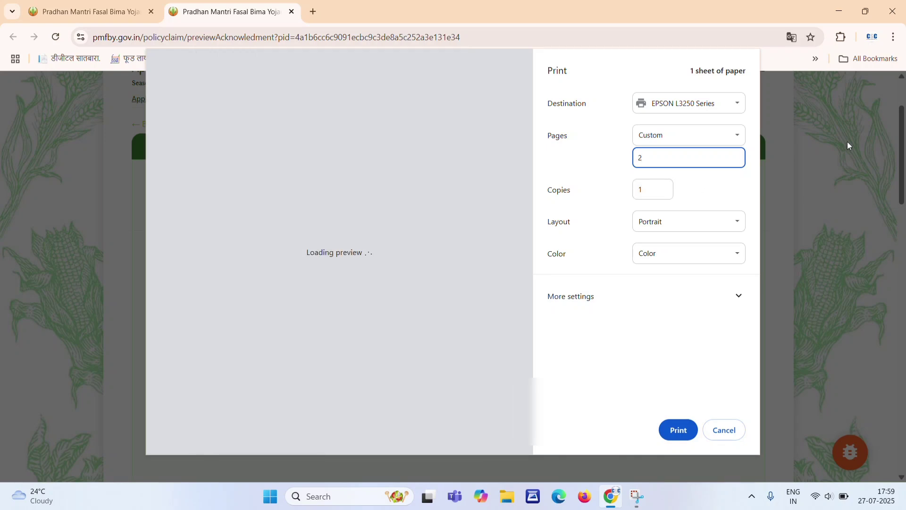